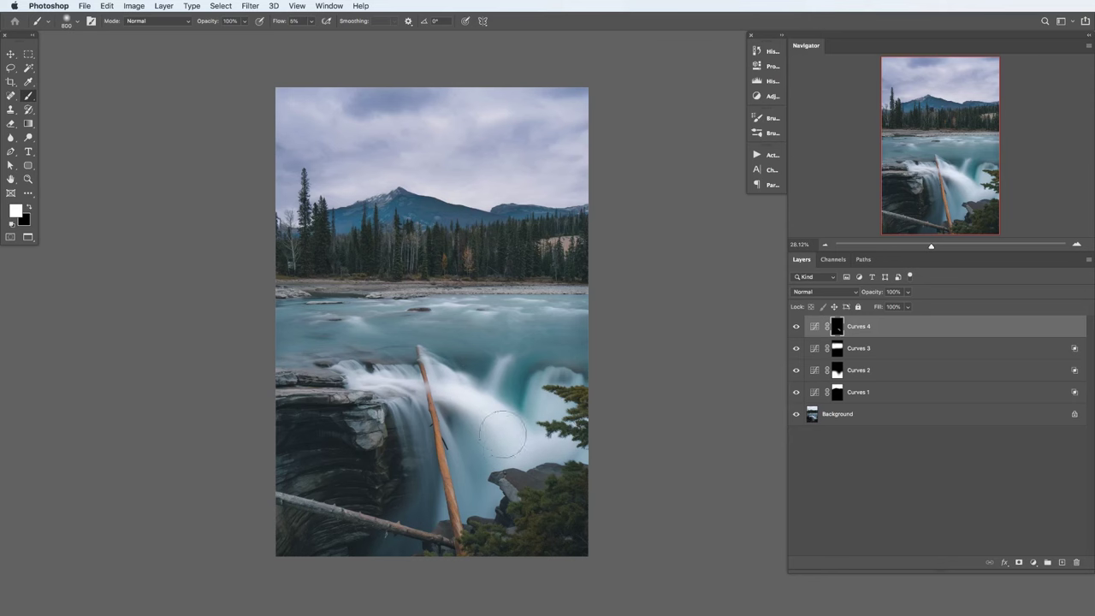
- Paint white on the Curves 4 mask to brighten the waterfall near the log and the right falls
left_click_drag(351, 427, 378, 429)
left_click_drag(492, 338, 556, 360)
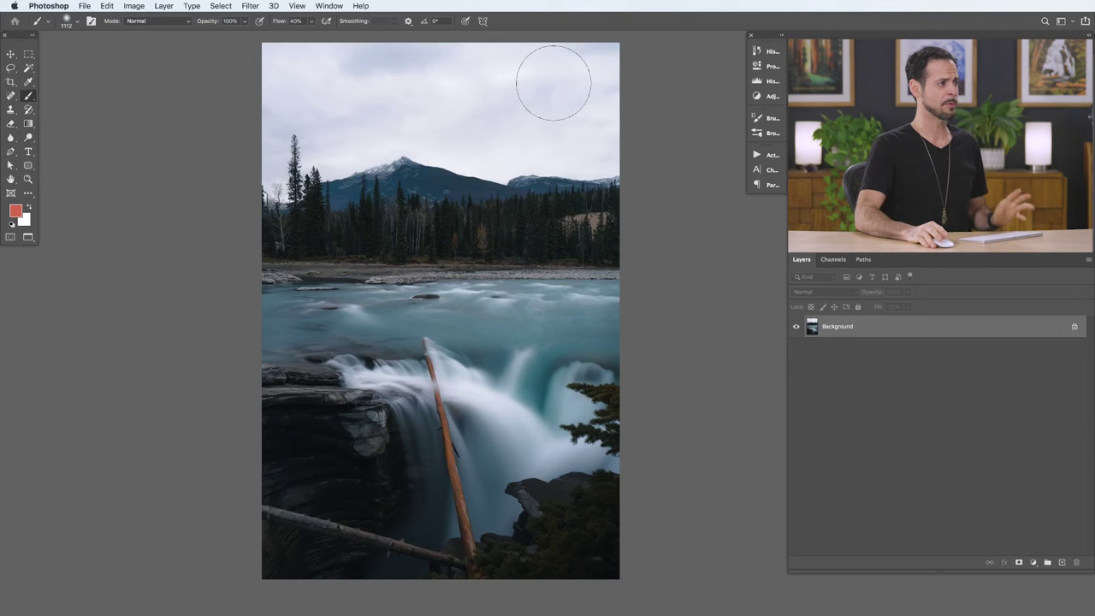
- Add a Curves 1 adjustment layer with its curve pulled down to darken the whole photo
left_click(1032, 562)
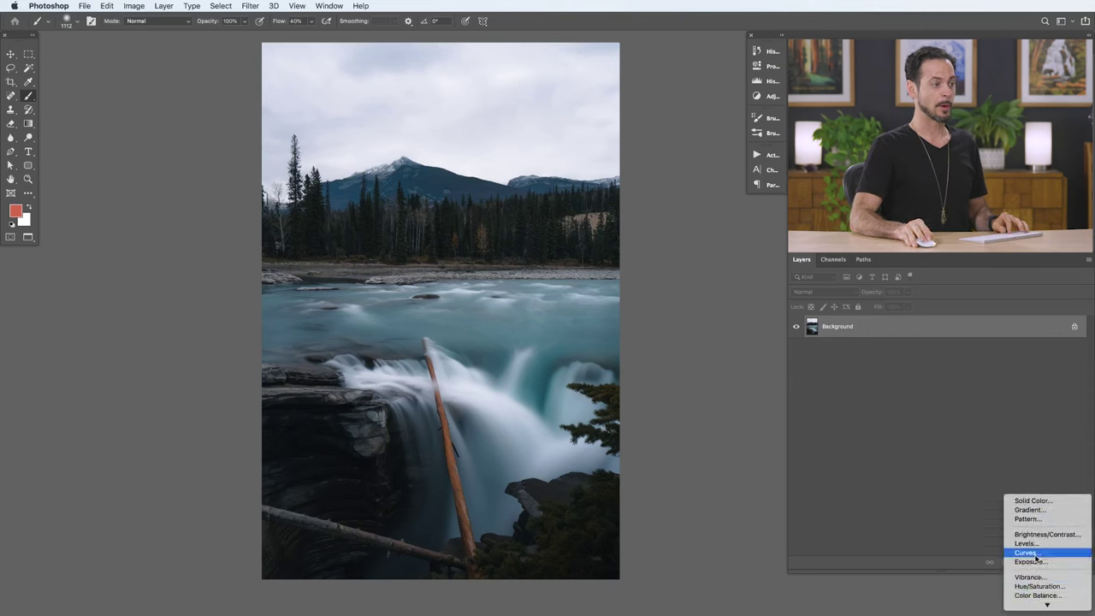
left_click(1027, 552)
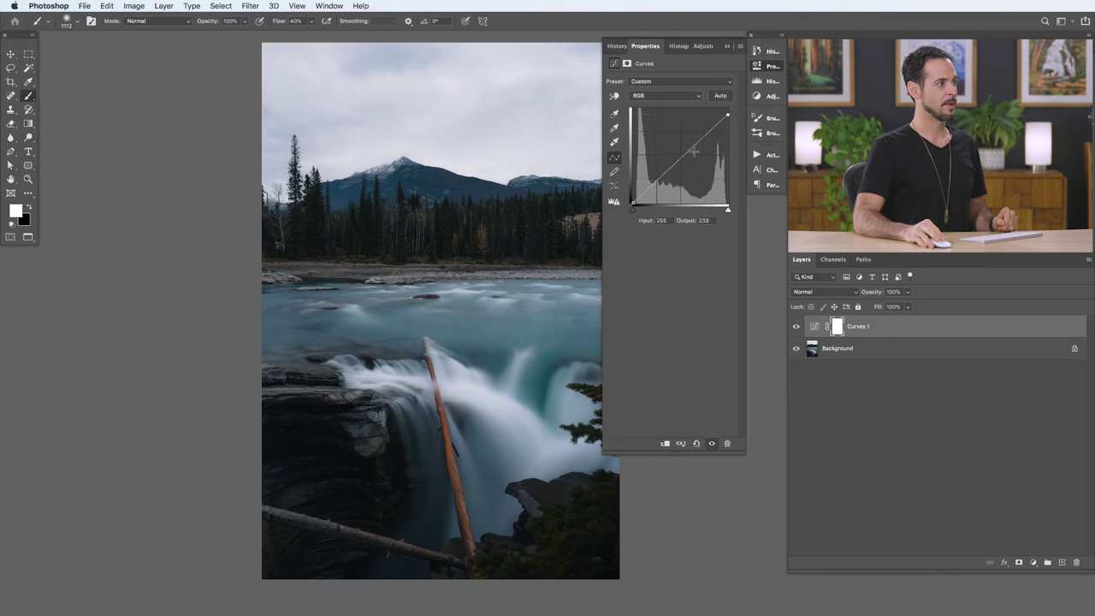
left_click_drag(692, 151, 700, 159)
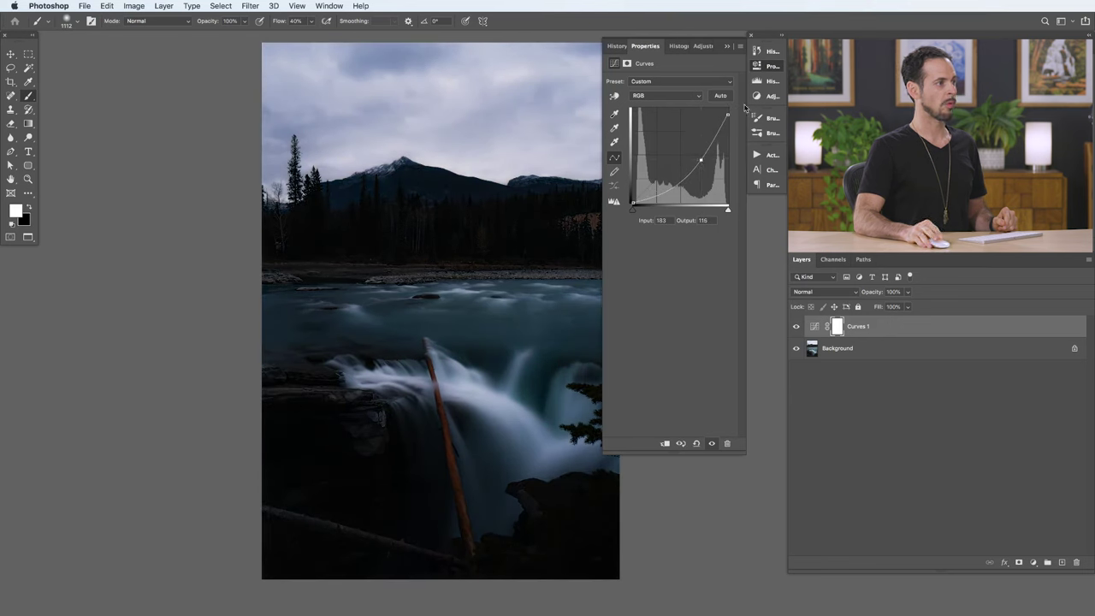
left_click(769, 68)
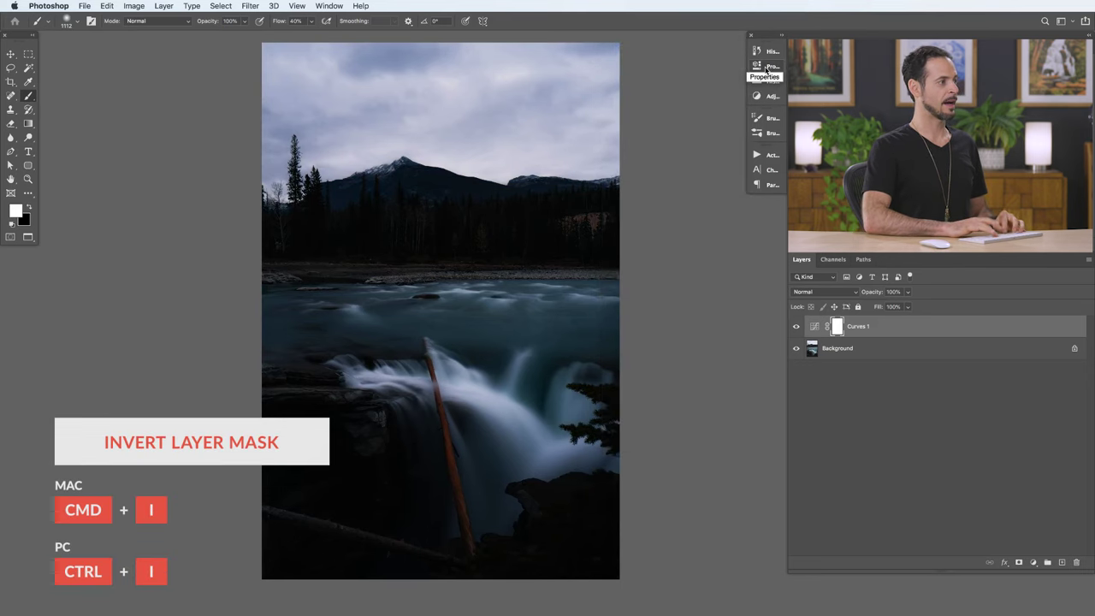
- Invert the Curves 1 mask and paint the darkening into the sky with a 620 px brush
key("super+i")
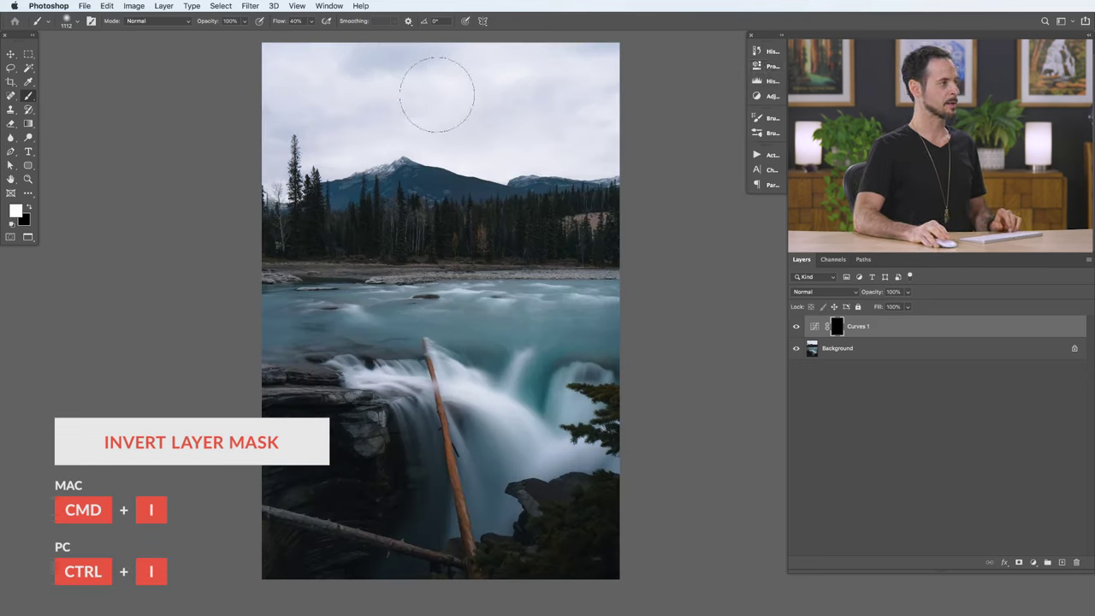
mouse_move(443, 104)
left_mouse_down()
mouse_move(402, 106)
mouse_move(343, 63)
mouse_move(255, 61)
mouse_move(235, 50)
mouse_move(579, 60)
mouse_move(536, 60)
mouse_move(500, 87)
mouse_move(580, 103)
mouse_move(294, 93)
mouse_move(257, 122)
mouse_move(264, 163)
mouse_move(284, 132)
mouse_move(320, 149)
mouse_move(521, 167)
mouse_move(613, 154)
mouse_move(495, 145)
mouse_move(541, 131)
left_mouse_up()
key("shift+6")
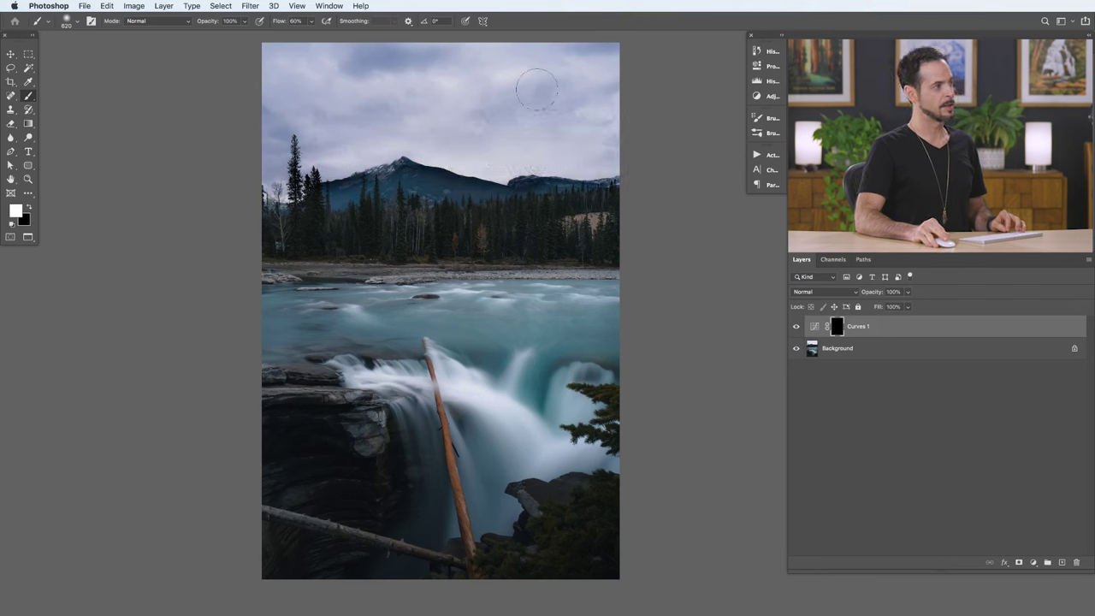
left_click_drag(593, 65, 252, 69)
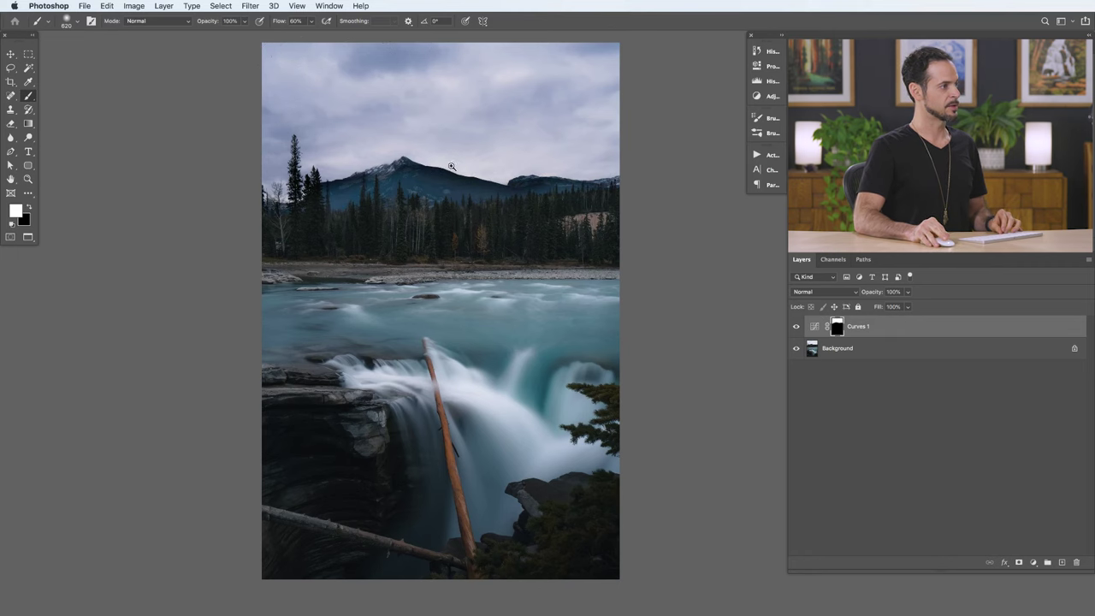
- Zoom in to compare the mountains with Curves 1 on and off, then open its blending options
left_click_drag(451, 166, 518, 154)
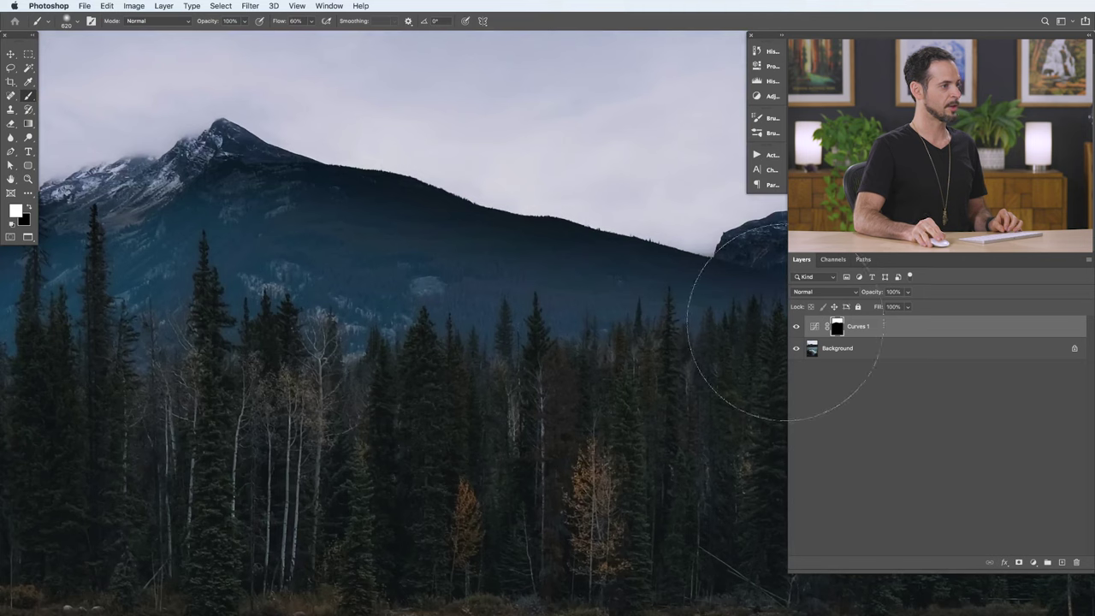
left_click(796, 326)
left_click(796, 326)
left_click(797, 326)
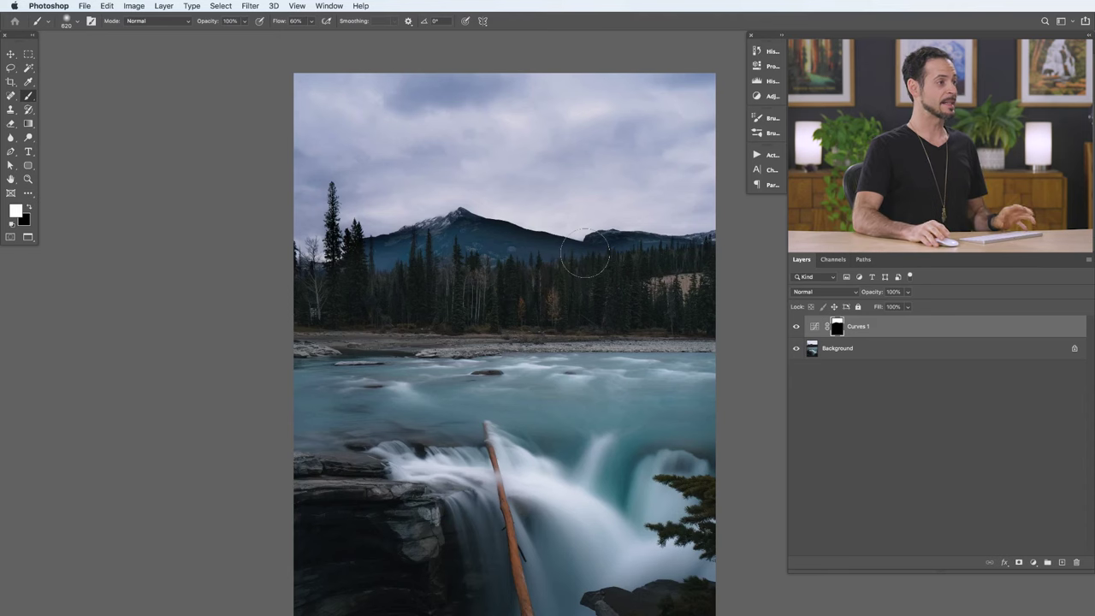
scroll(585, 257, "down", 2)
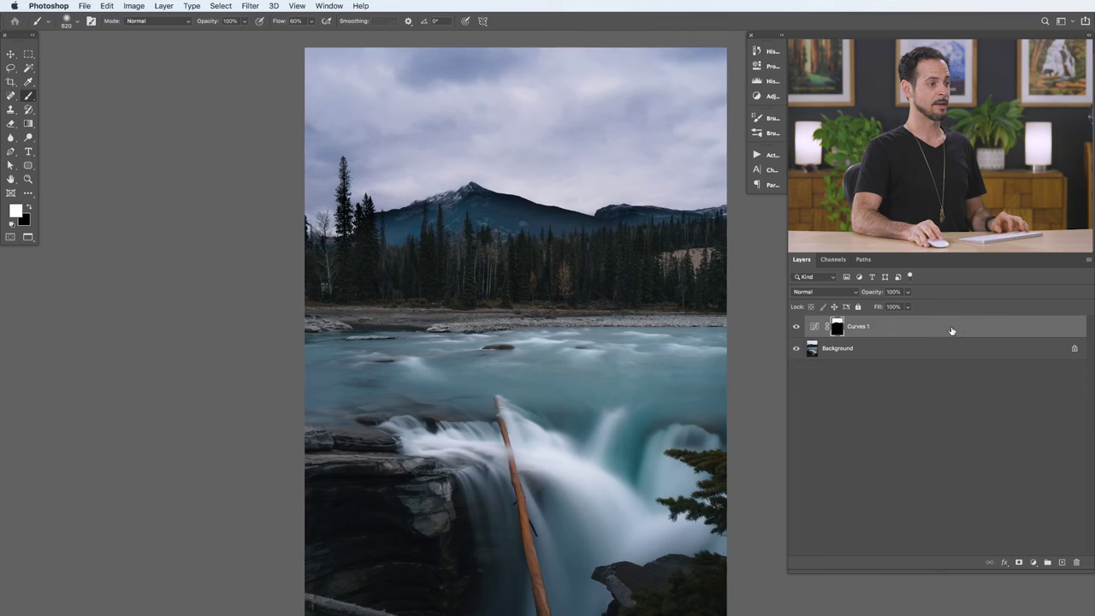
double_click(951, 331)
- Split Curves 1's Blend If Underlying Layer shadow slider to 0 / 134 to spare the darkest tones
left_click_drag(612, 321, 297, 254)
scroll(563, 277, "down", 2)
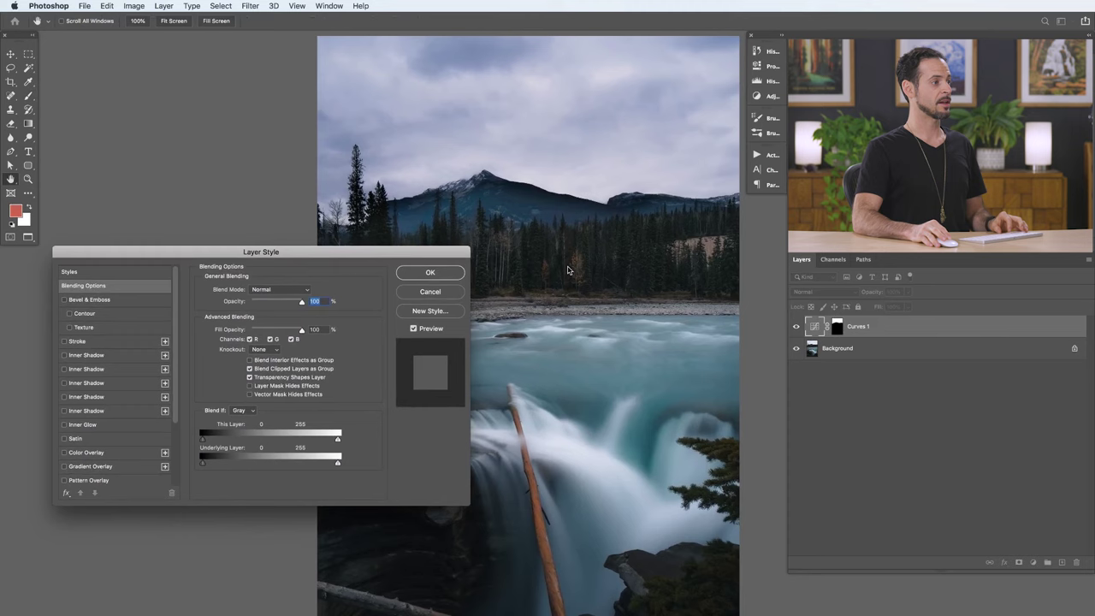
left_click_drag(357, 258, 350, 293)
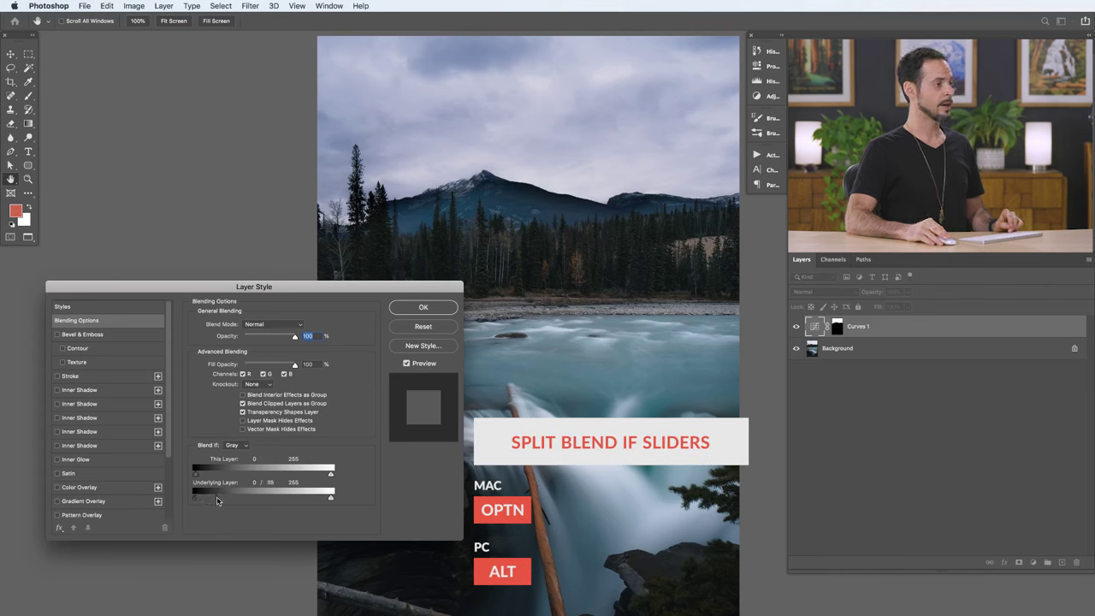
mouse_move(217, 501)
left_mouse_down()
mouse_move(253, 499)
mouse_move(206, 500)
left_mouse_up()
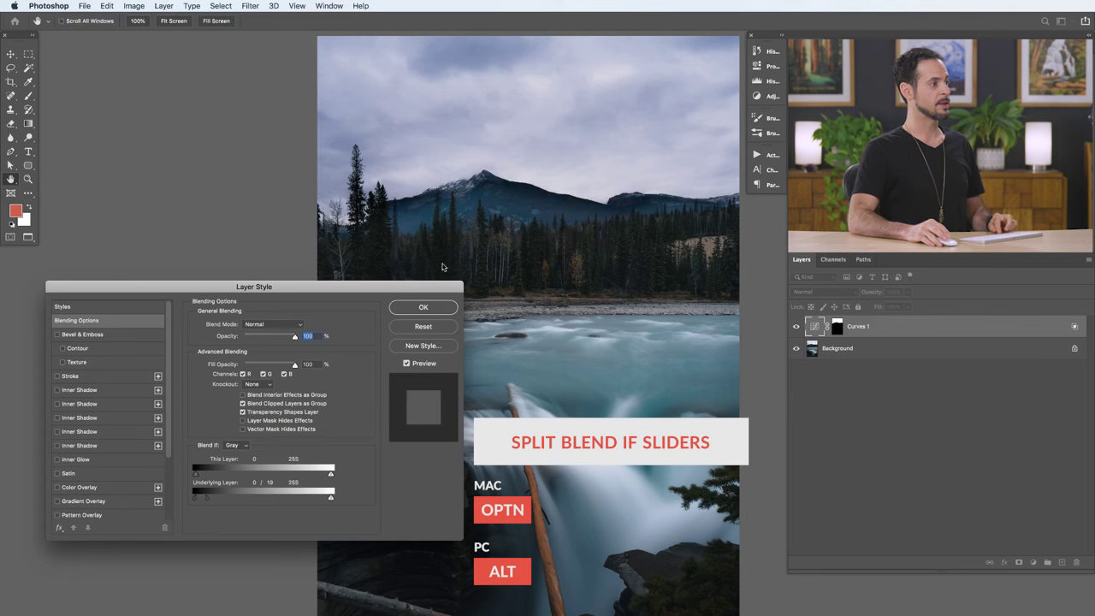
left_click_drag(484, 199, 521, 183)
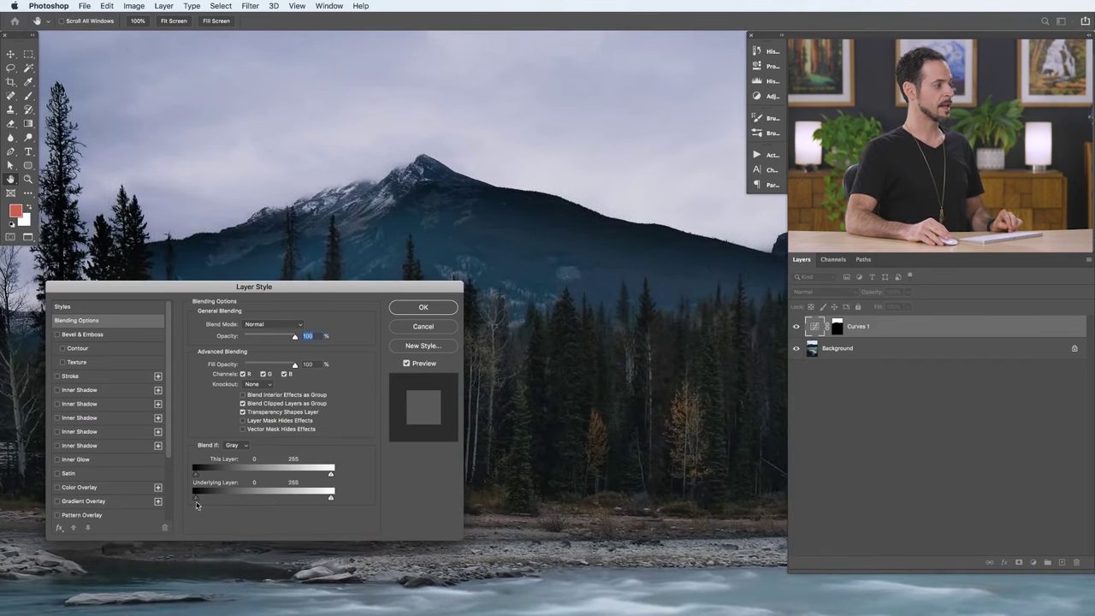
left_click_drag(221, 500, 186, 503)
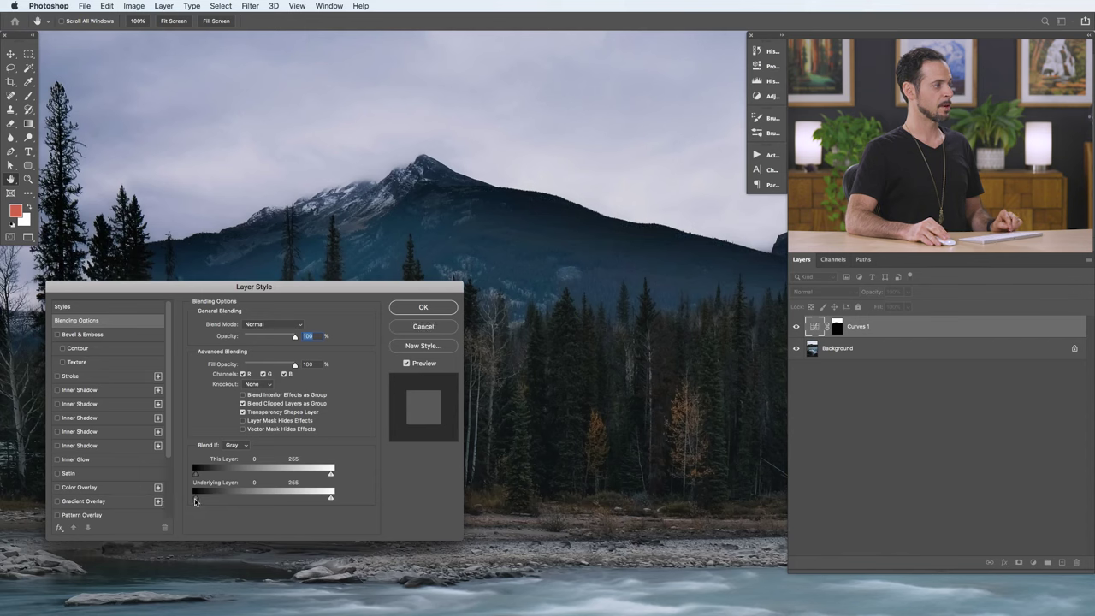
left_click_drag(215, 501, 252, 501)
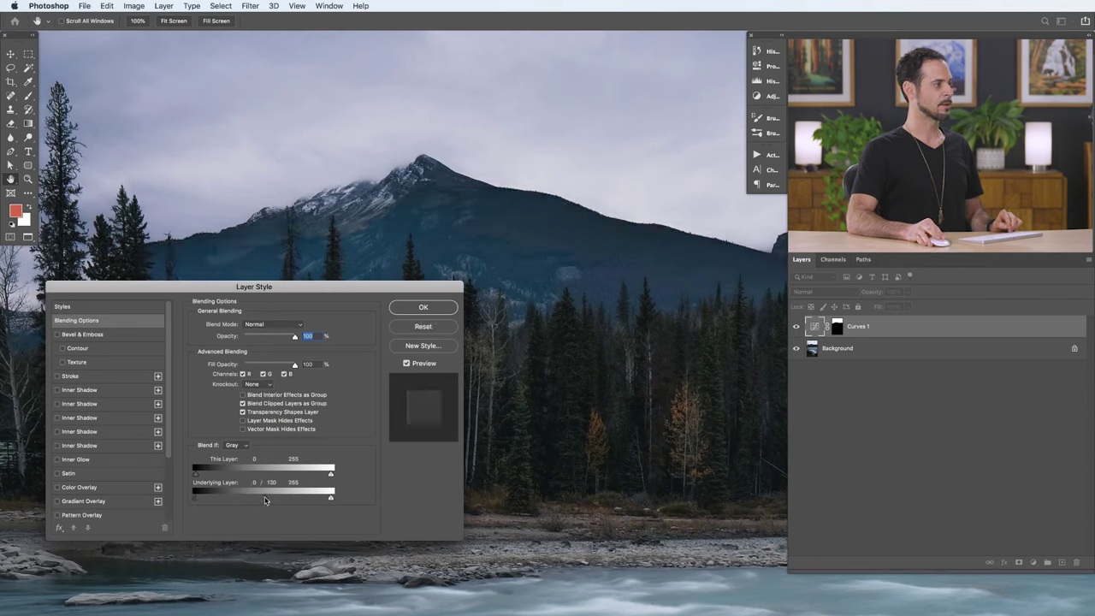
key("alt")
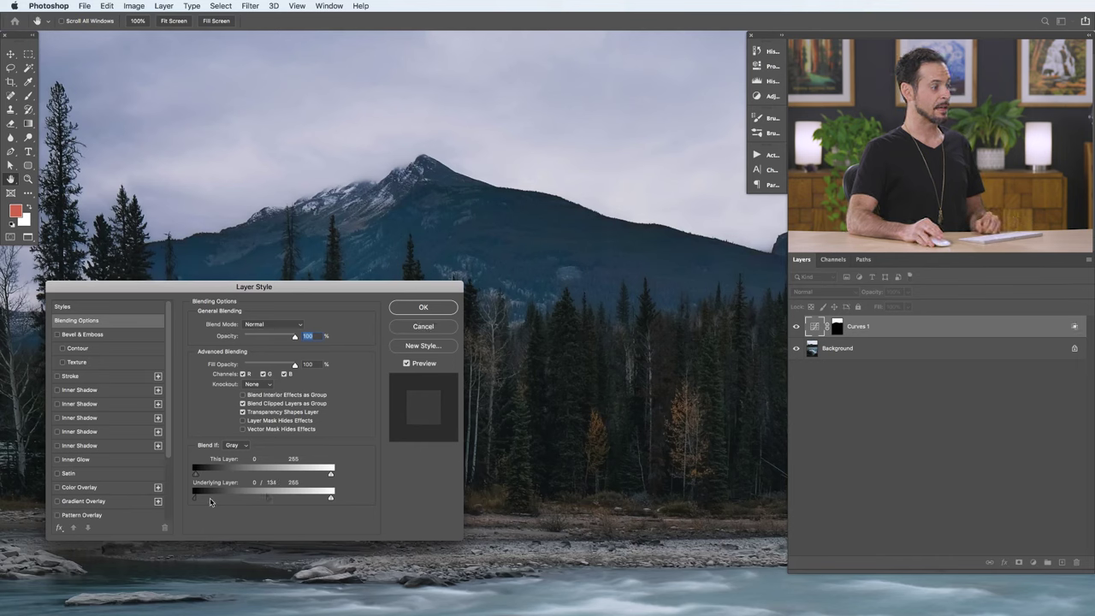
- Confirm the blending settings, switch back to the Brush and zoom out to the whole scene
left_click(421, 307)
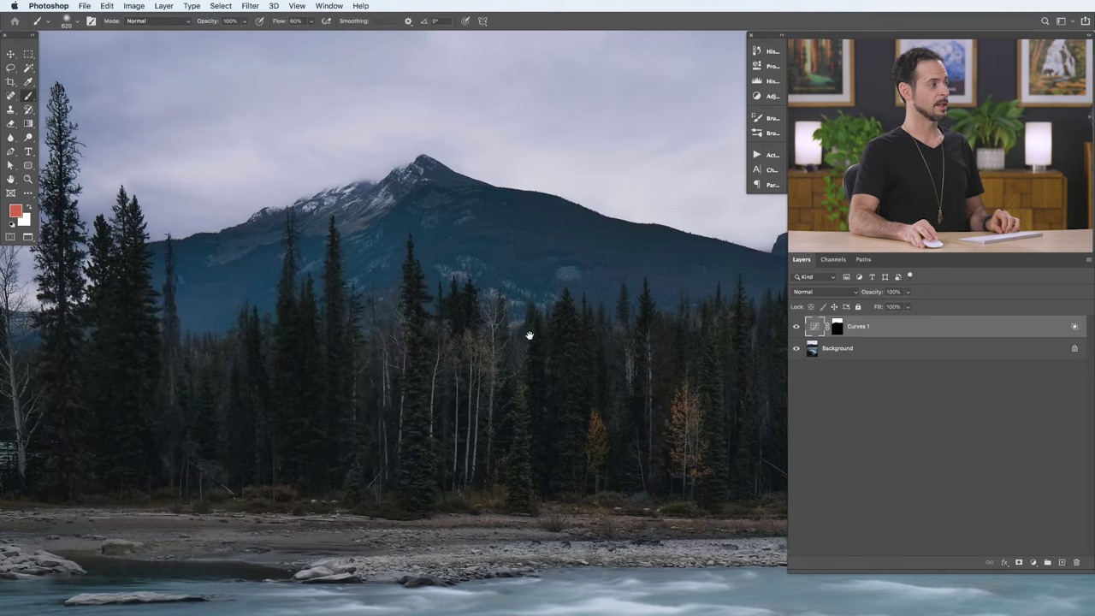
key("super+minus")
key("b")
scroll(495, 337, "right", 5)
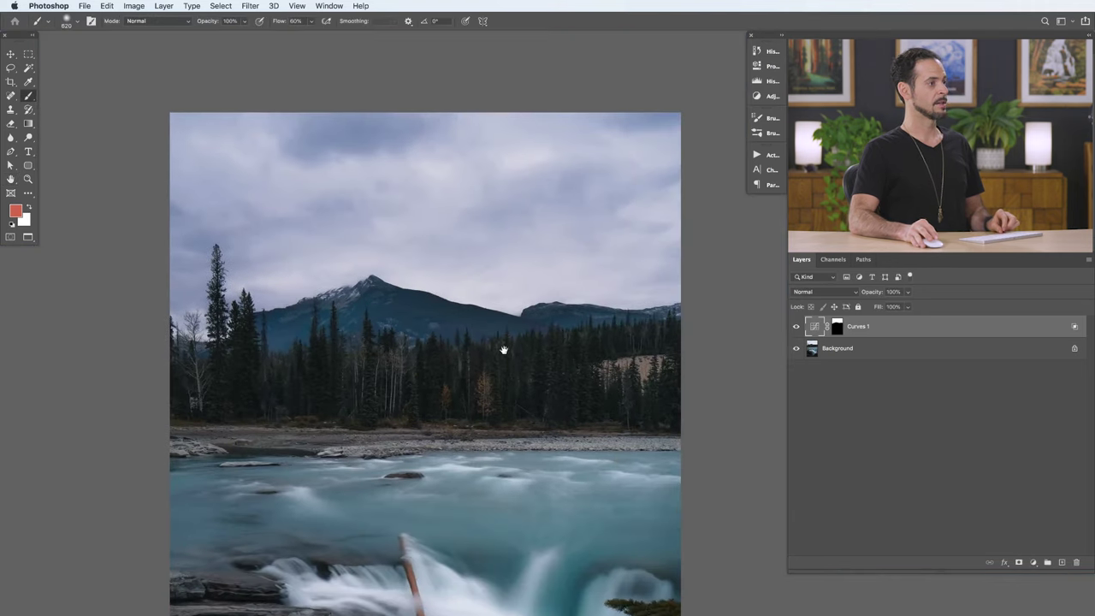
- Compare the sky with Curves 1 toggled off and on, leaving it visible, and bring up the adjustment layer list
left_click(797, 328)
left_click(797, 328)
left_click(797, 327)
left_click(797, 328)
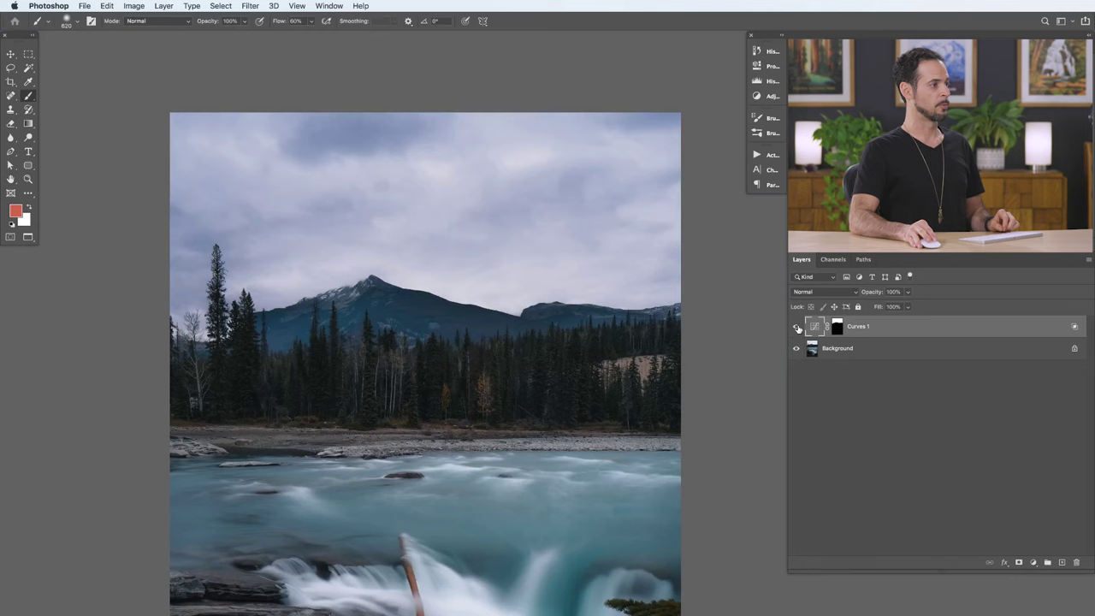
left_click(798, 327)
left_click(797, 327)
left_click(797, 328)
left_click(797, 328)
left_click(797, 328)
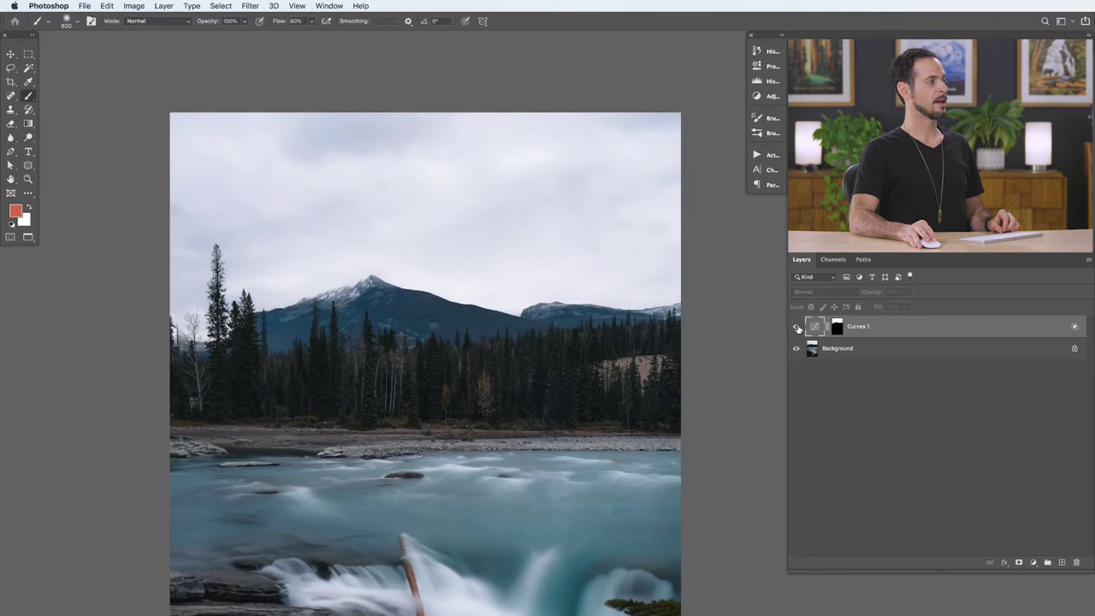
left_click(797, 328)
scroll(645, 363, "down", 2)
scroll(552, 311, "down", 4)
scroll(552, 310, "right", 2)
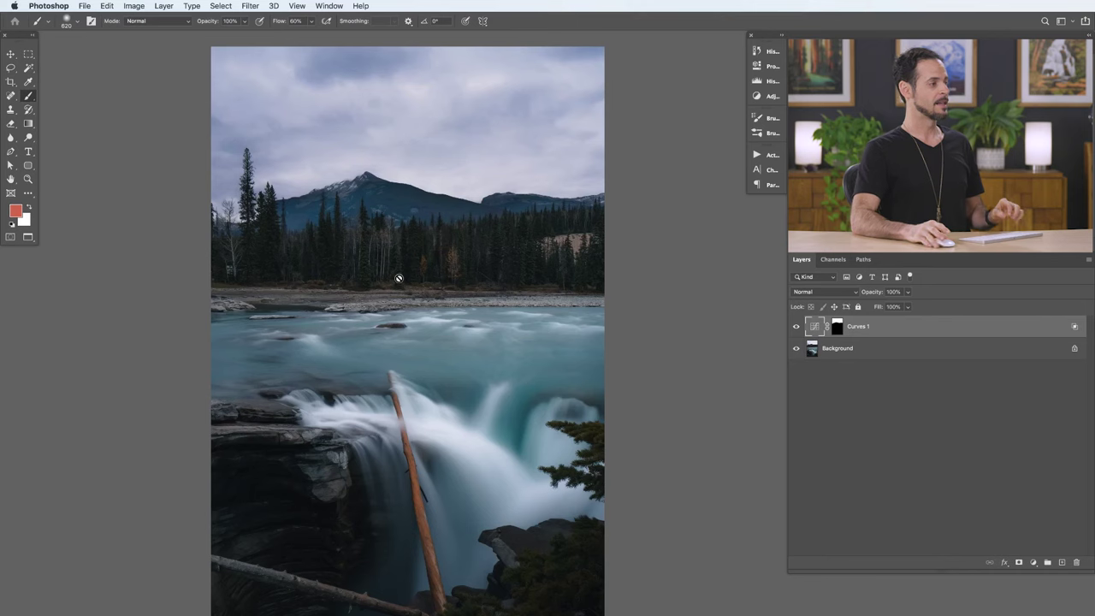
left_click(1033, 562)
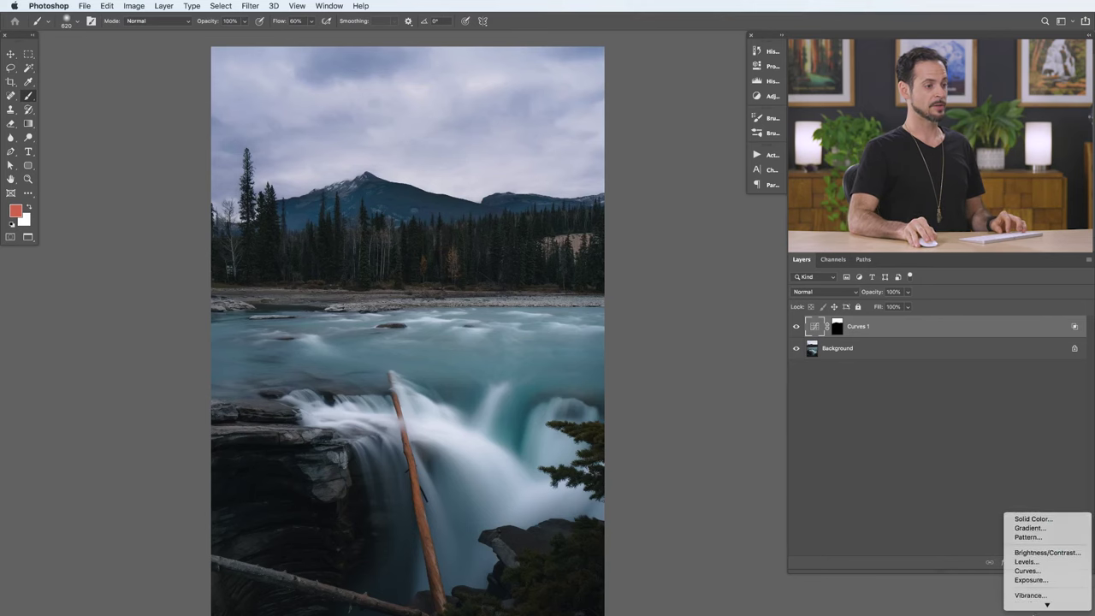
- Add a Curves 2 layer with a raised curve and an inverted black mask
left_click(1035, 554)
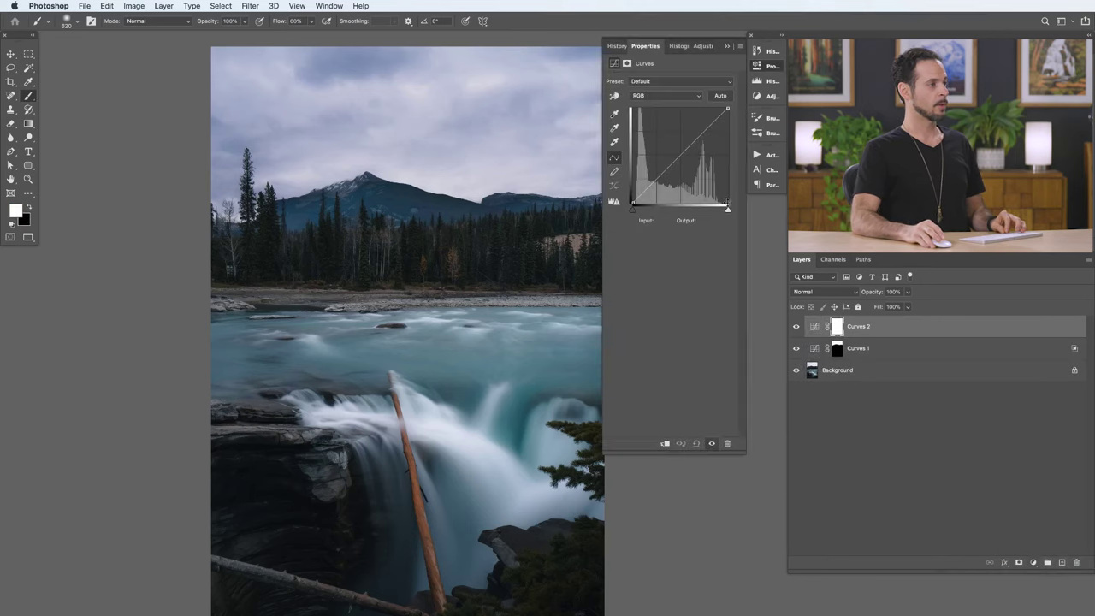
left_click_drag(681, 153, 665, 138)
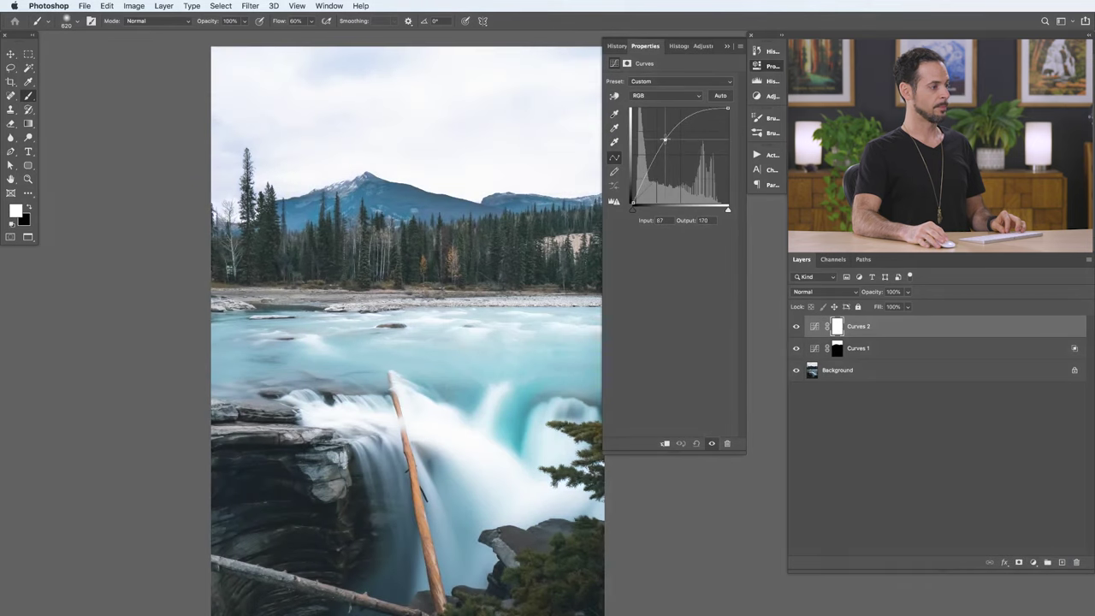
key("super+i")
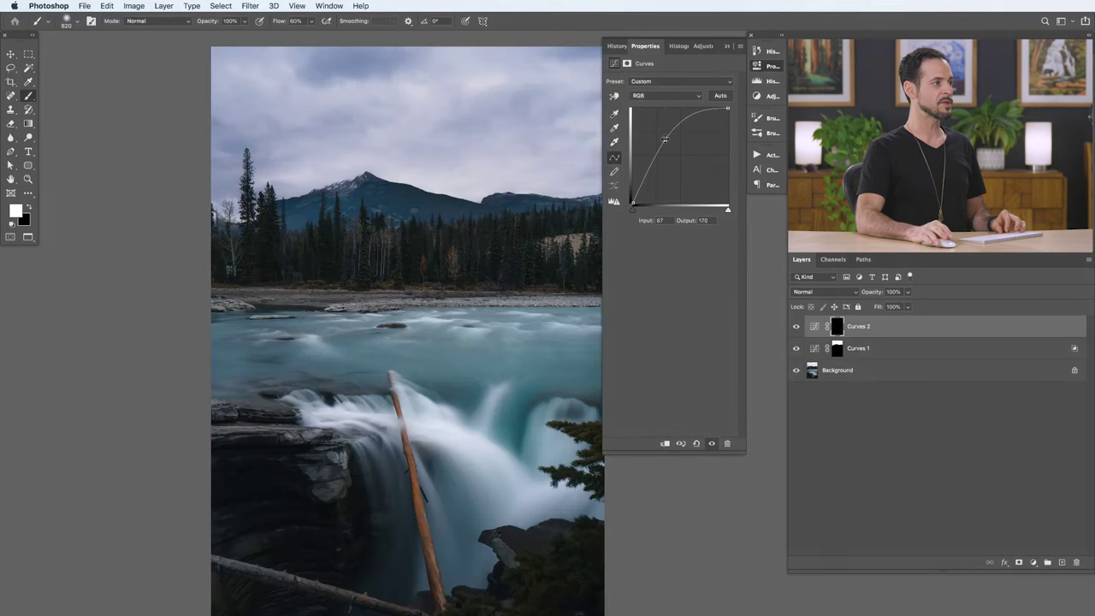
left_click(758, 67)
scroll(489, 367, "down", 5)
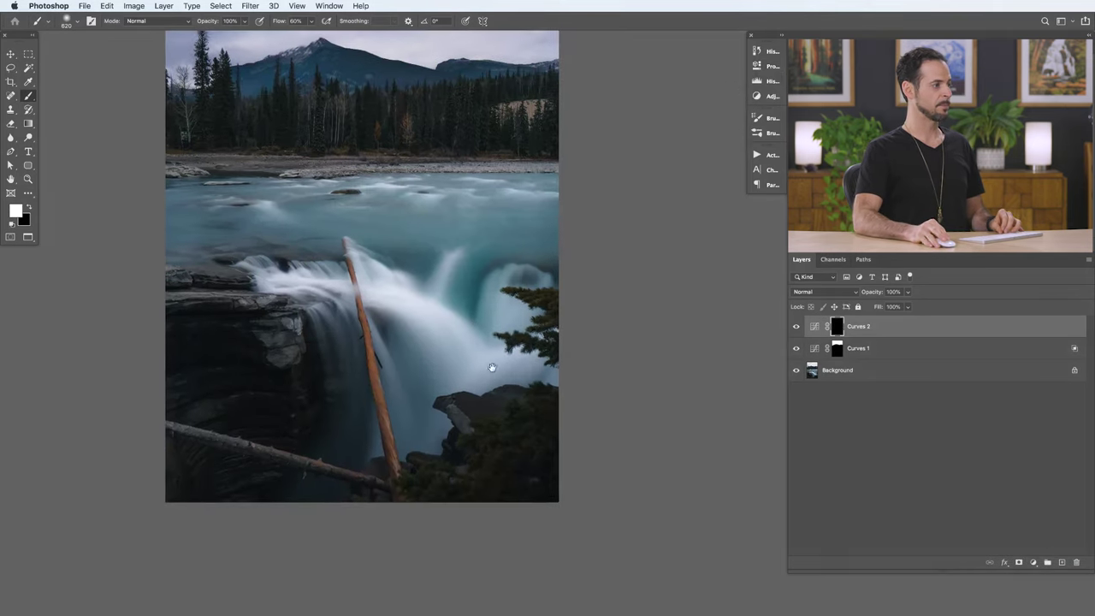
- With a 1682 px brush at 40% flow, paint brightening over the lower-right rocks, trees and waterfall
left_click_drag(464, 447, 531, 444)
key("shift+4")
mouse_move(462, 444)
left_mouse_down()
mouse_move(546, 432)
mouse_move(549, 366)
mouse_move(535, 321)
mouse_move(507, 471)
mouse_move(552, 445)
mouse_move(410, 464)
mouse_move(426, 475)
mouse_move(380, 480)
mouse_move(370, 418)
mouse_move(261, 317)
mouse_move(278, 304)
mouse_move(244, 370)
mouse_move(250, 408)
mouse_move(291, 407)
mouse_move(308, 375)
mouse_move(325, 381)
mouse_move(278, 415)
mouse_move(319, 462)
mouse_move(326, 444)
mouse_move(412, 462)
mouse_move(538, 423)
left_mouse_up()
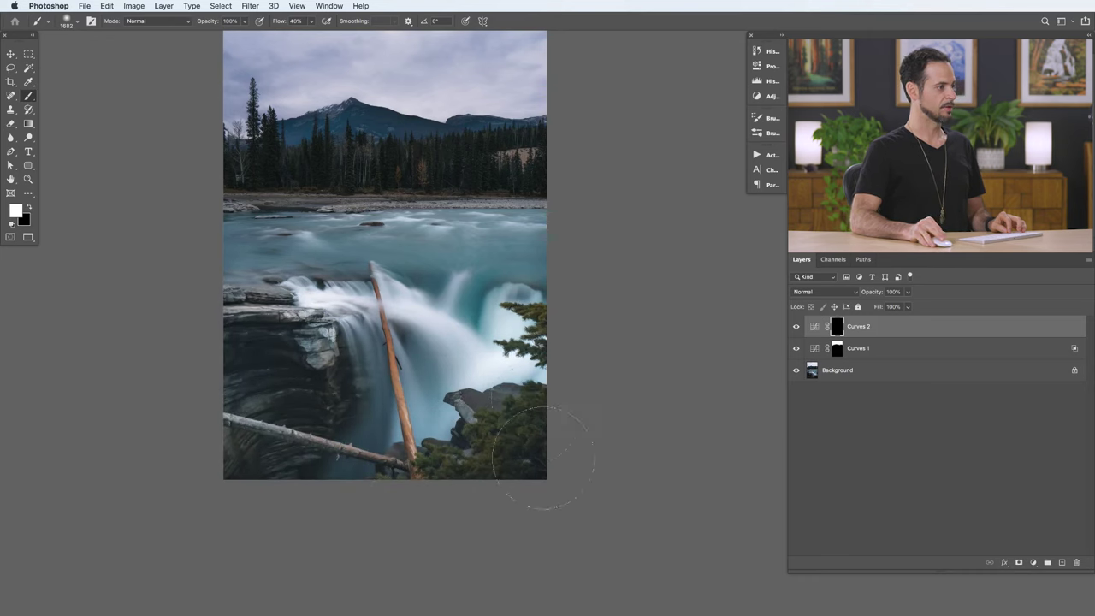
mouse_move(564, 323)
left_mouse_down()
mouse_move(437, 359)
mouse_move(342, 308)
mouse_move(367, 286)
mouse_move(700, 381)
left_mouse_up()
key("super+equal")
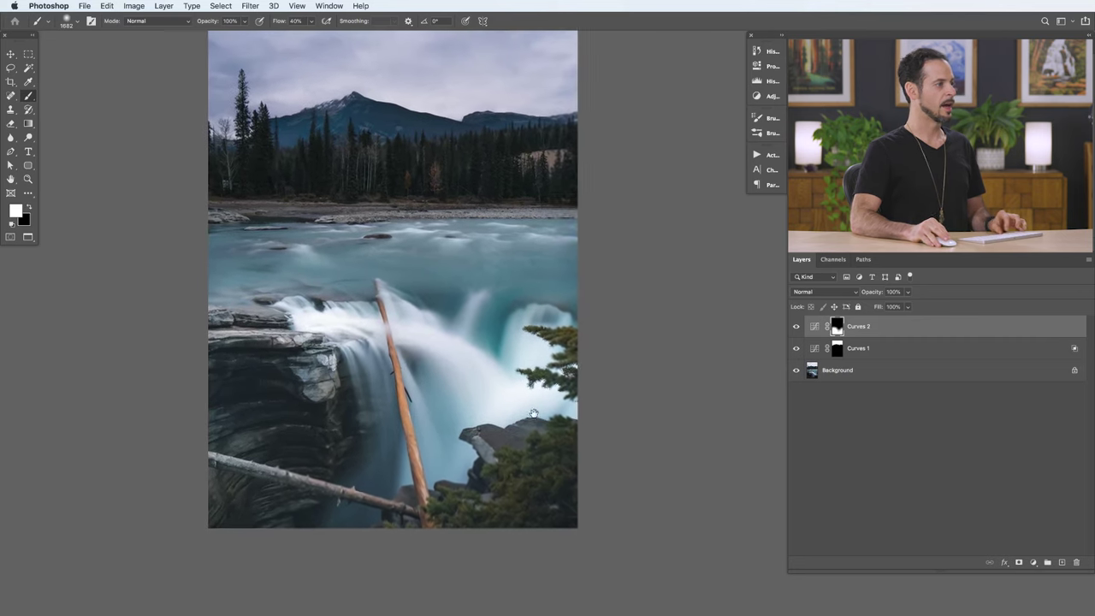
- Toggle Curves 2 off and on to compare, leaving it visible, and recentre the image
left_click(795, 329)
left_click(795, 329)
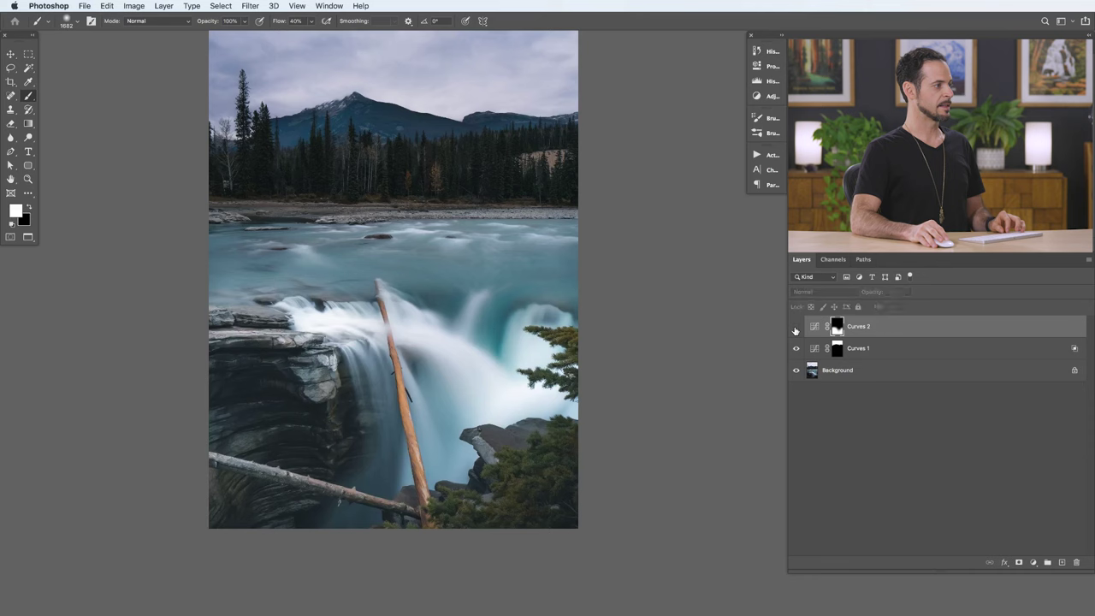
left_click(795, 328)
left_click(795, 328)
left_click(795, 328)
left_click(795, 328)
left_click(796, 328)
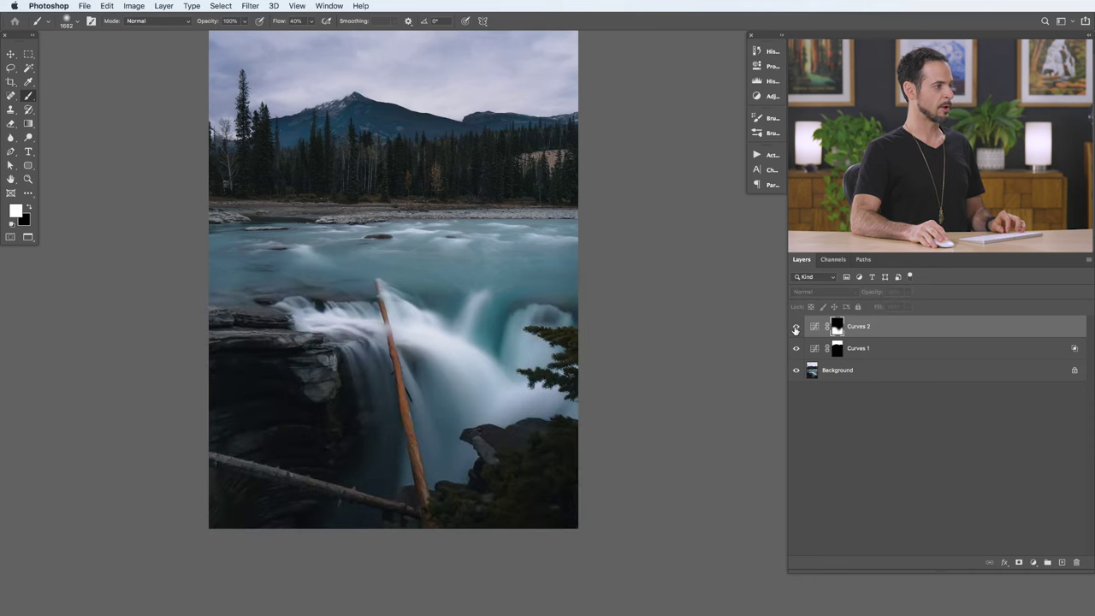
left_click(795, 328)
left_click_drag(468, 388, 557, 403)
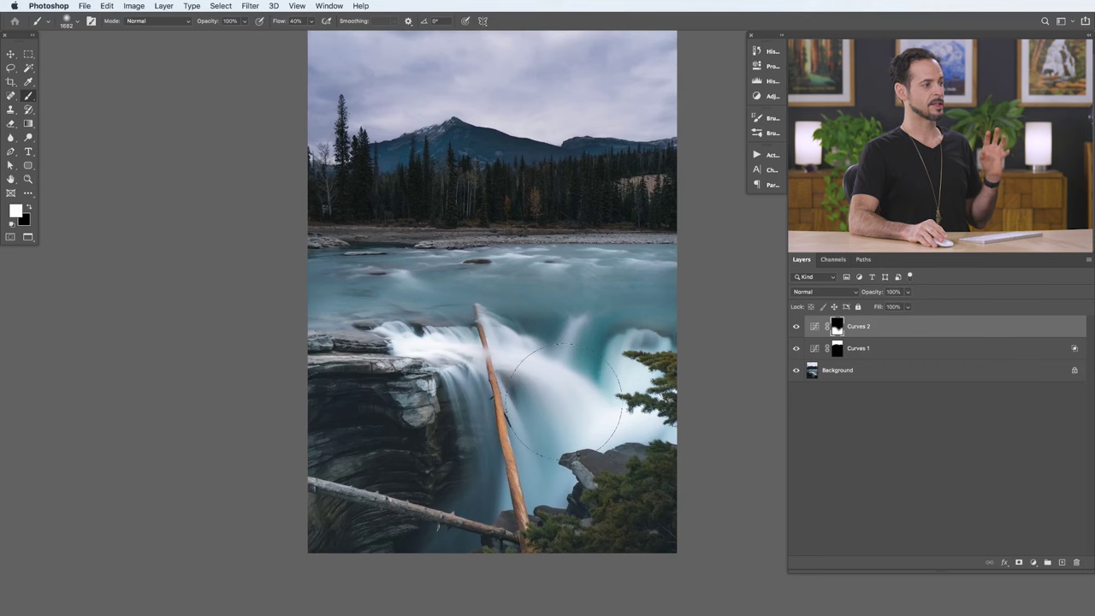
- Split the Underlying Layer highlight slider in Curves 2's Blend If and confirm the dialog
double_click(902, 336)
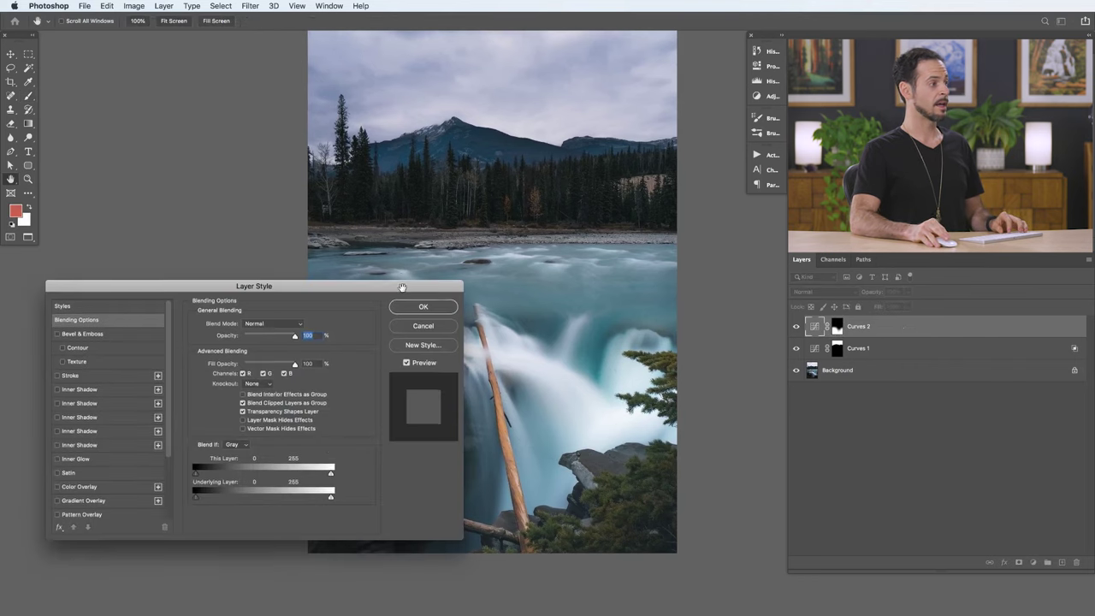
left_click_drag(402, 286, 399, 79)
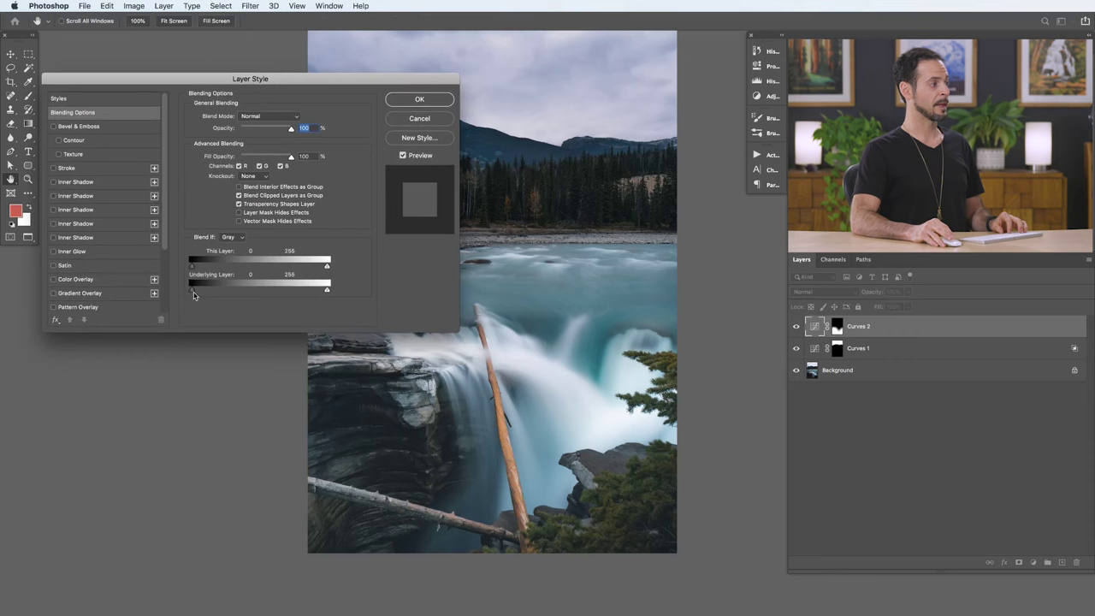
left_click_drag(348, 84, 351, 49)
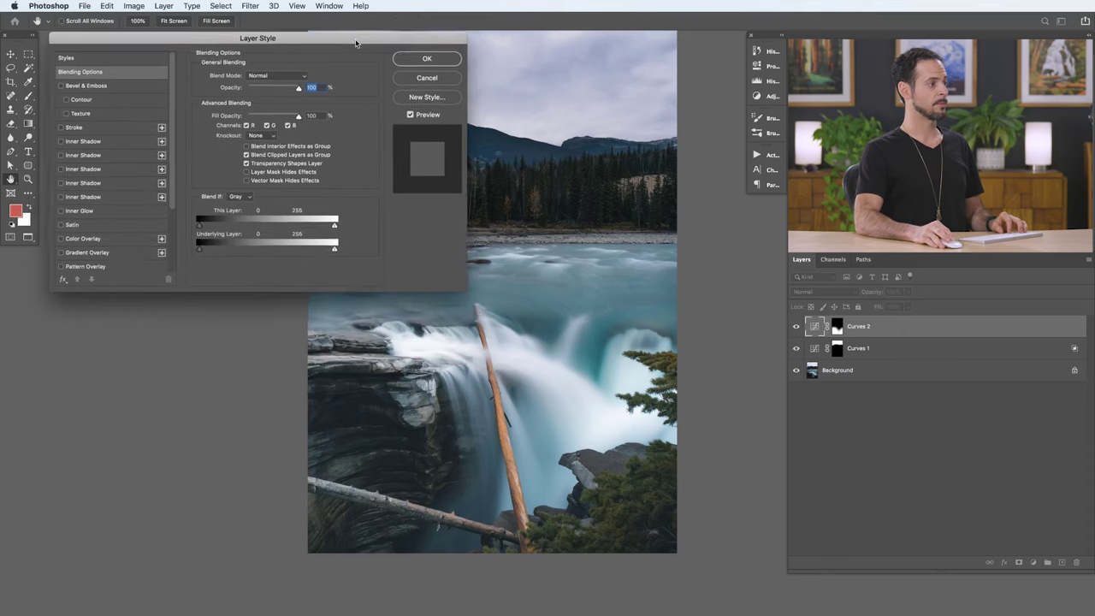
left_click_drag(324, 256, 166, 258)
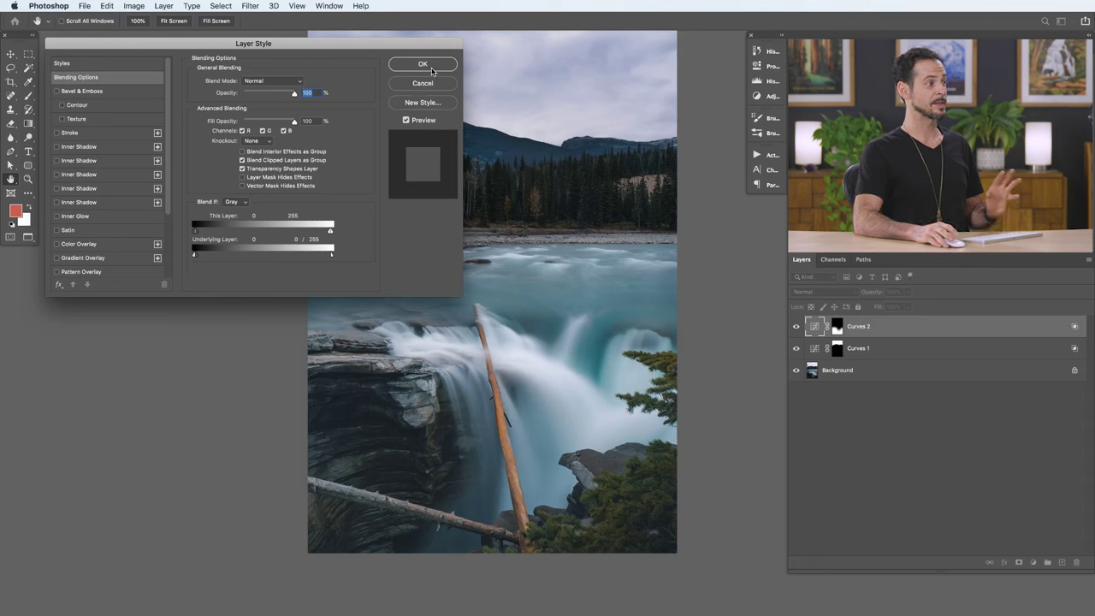
key("Return")
- Toggle Curves 2 off and on repeatedly to compare its effect, leaving it visible
left_click(797, 328)
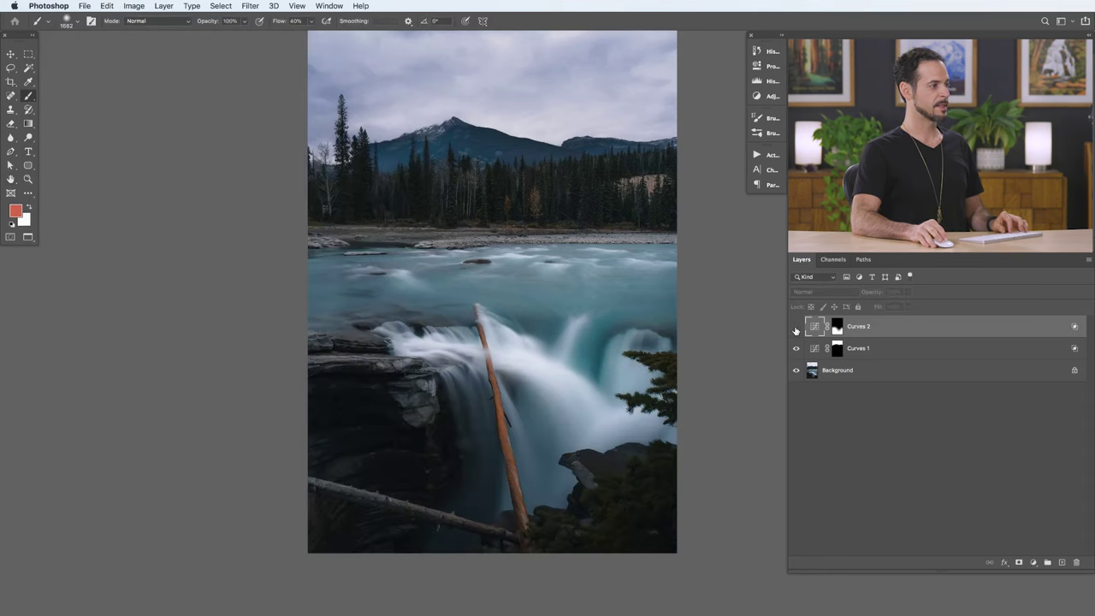
left_click(797, 328)
left_click(796, 328)
left_click(797, 328)
left_click(796, 327)
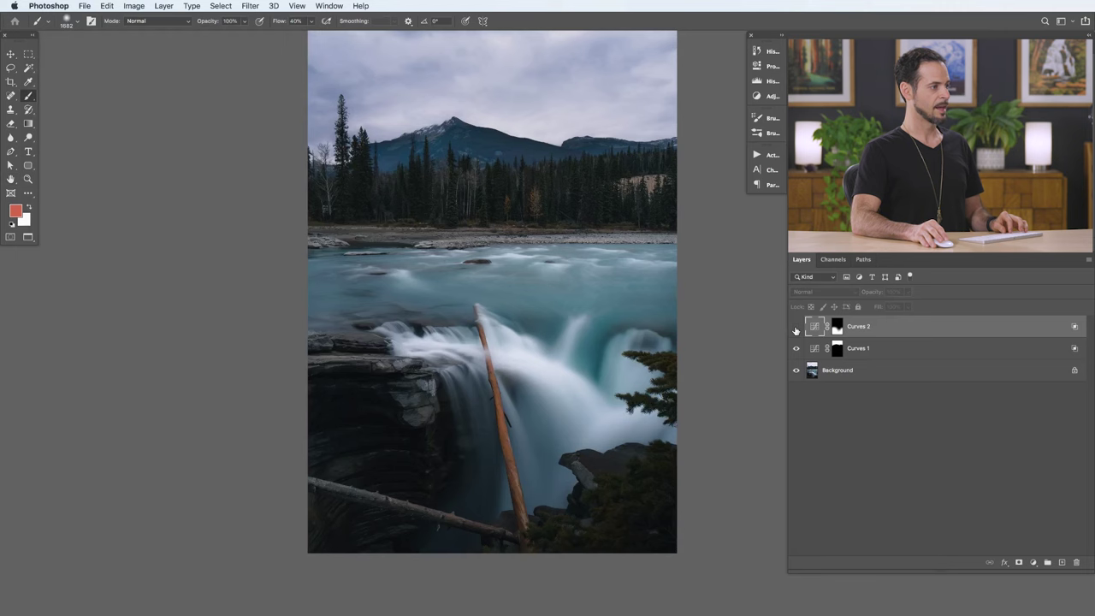
left_click(797, 328)
left_click(797, 328)
left_click(797, 327)
left_click(797, 327)
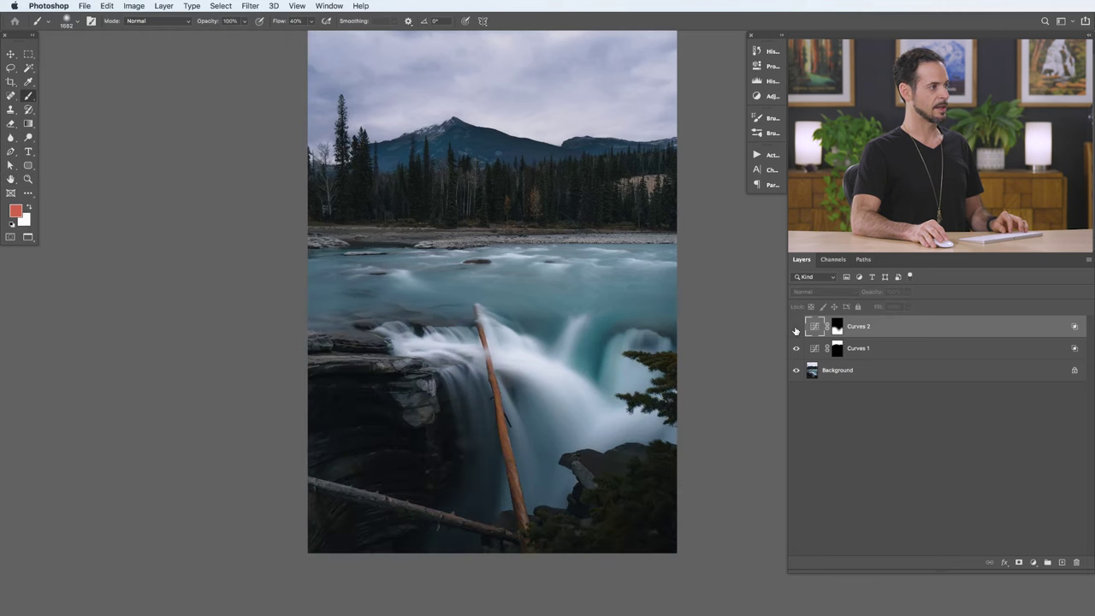
left_click(796, 328)
- Add a Curves 3 layer with its curve raised to input 101, output 158, and invert its mask to black
left_click(1034, 562)
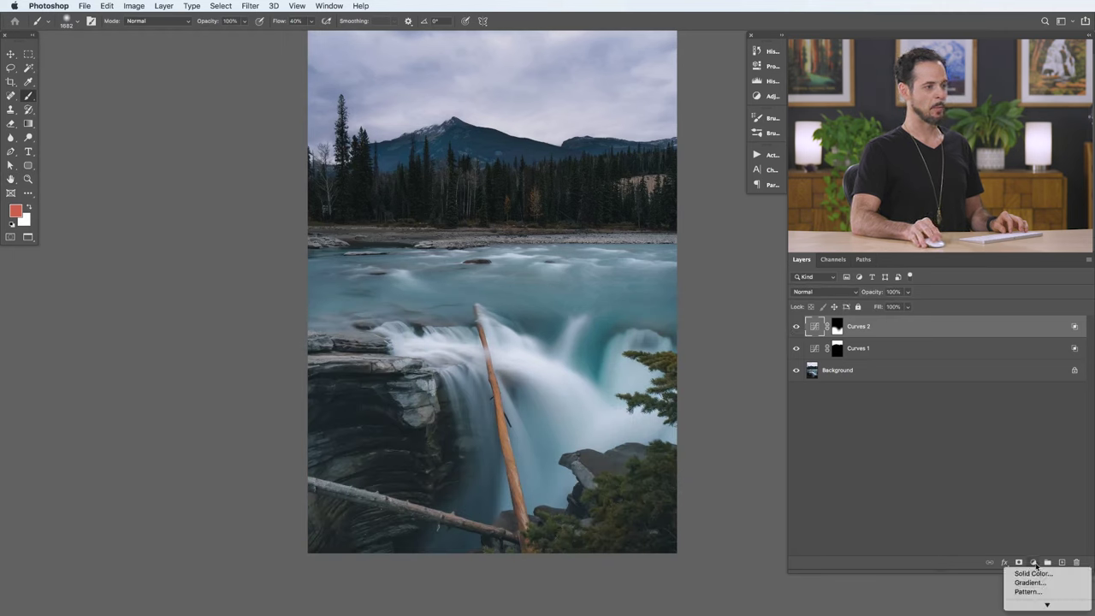
left_click(1028, 553)
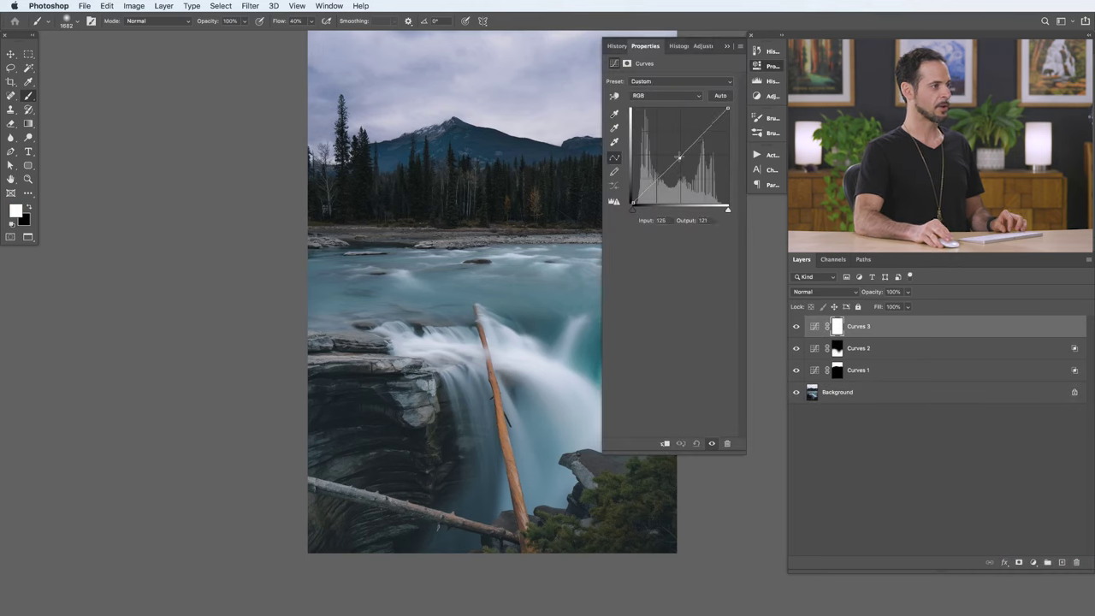
left_click_drag(670, 168, 670, 143)
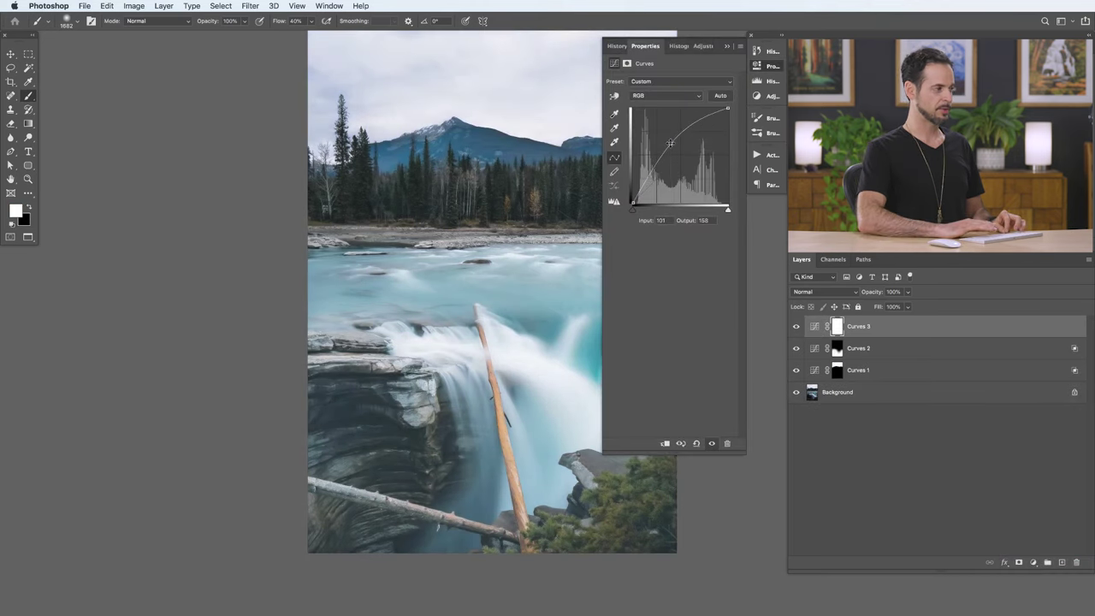
key("super+i")
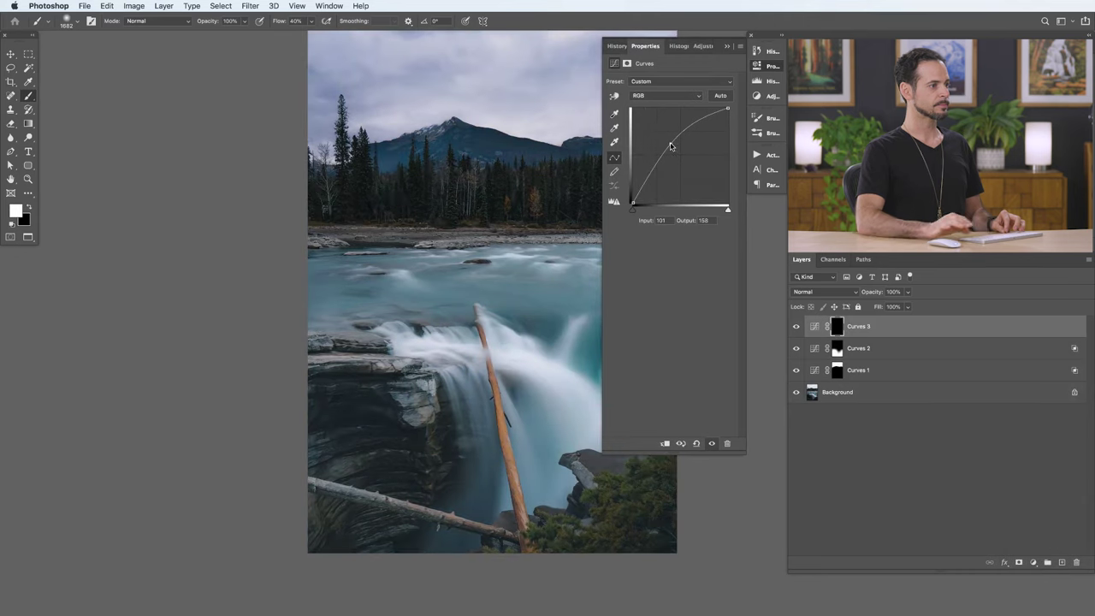
left_click(763, 66)
- Paint the brightening across the treeline and the left side of the river
mouse_move(613, 188)
left_mouse_down()
mouse_move(676, 176)
mouse_move(574, 189)
mouse_move(461, 165)
mouse_move(663, 171)
left_mouse_up()
mouse_move(430, 192)
left_mouse_down()
mouse_move(376, 196)
mouse_move(343, 158)
mouse_move(368, 184)
mouse_move(467, 180)
left_mouse_up()
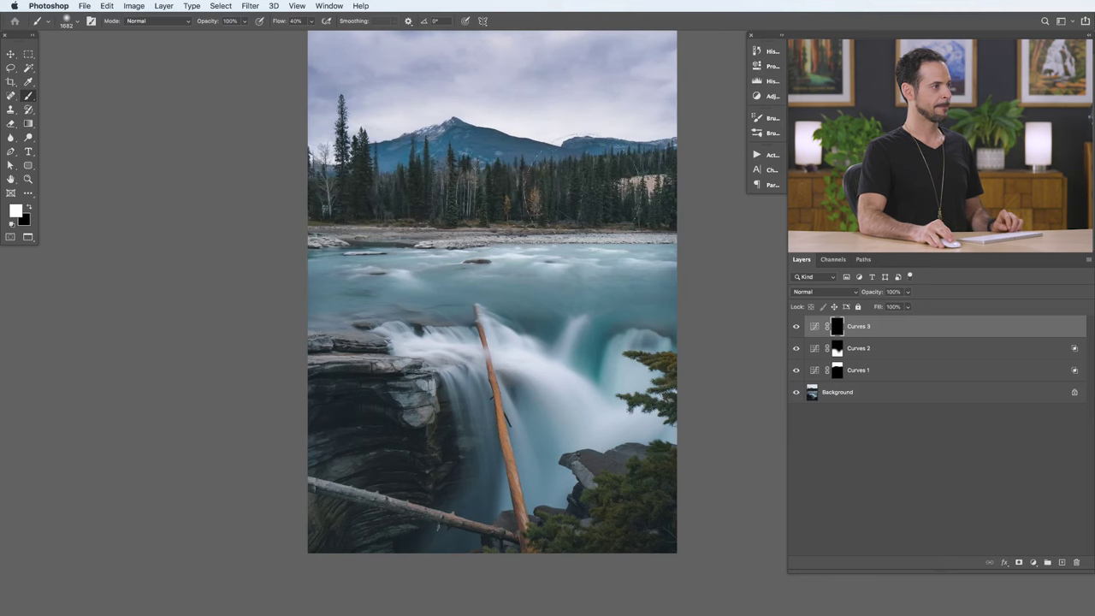
scroll(492, 291, "up", 2)
scroll(492, 291, "right", 2)
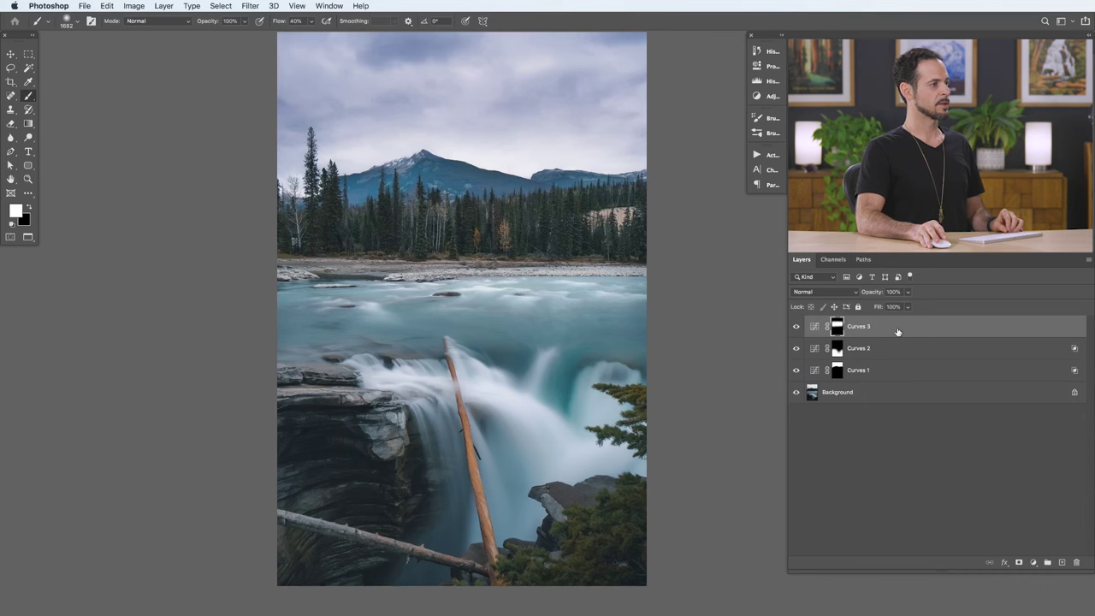
- Split Curves 3's Underlying Layer Blend If handle, pulling it toward 85, and close the dialog
double_click(904, 329)
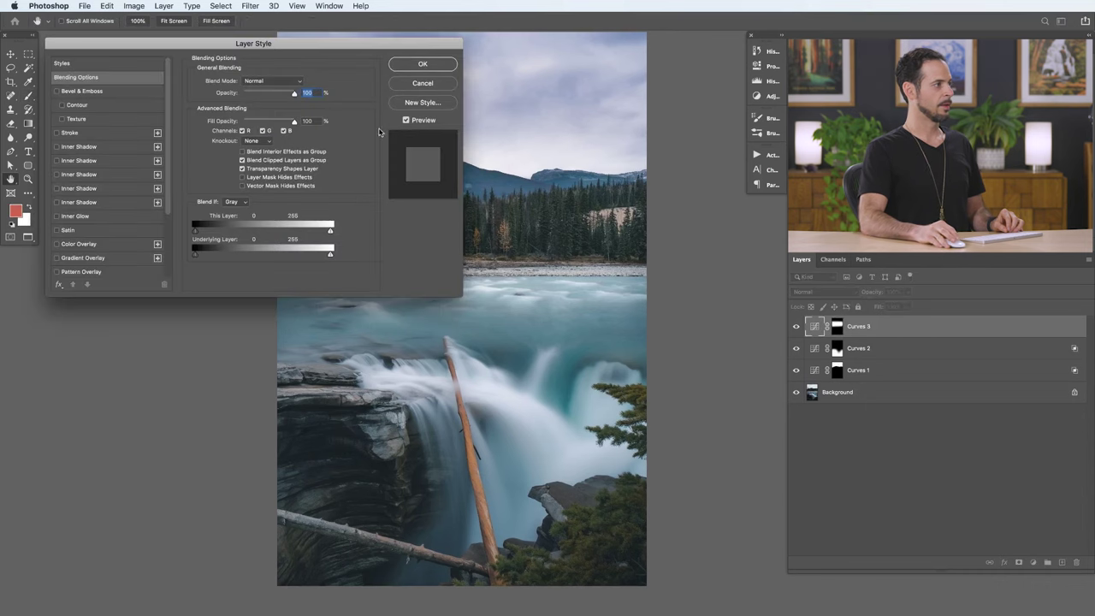
left_click_drag(329, 38, 328, 311)
key("alt")
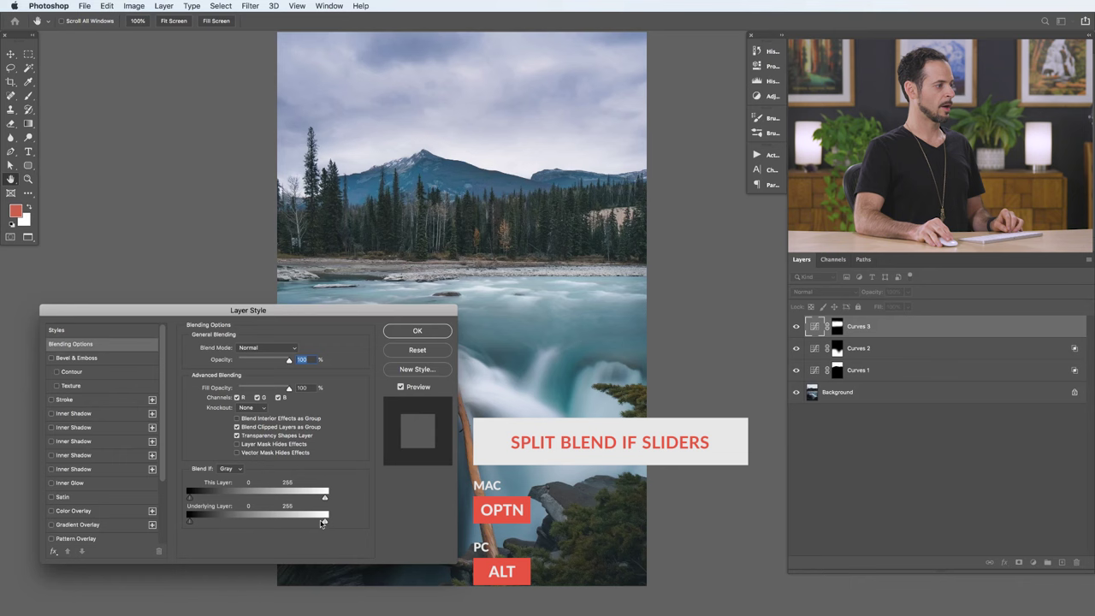
left_click_drag(275, 523, 215, 520)
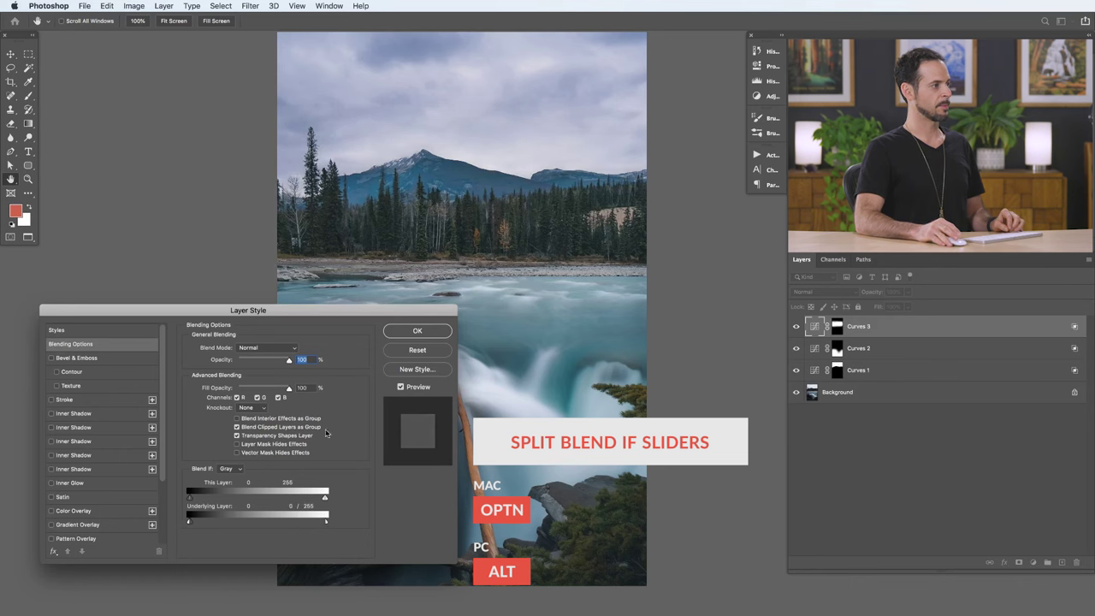
left_click(414, 332)
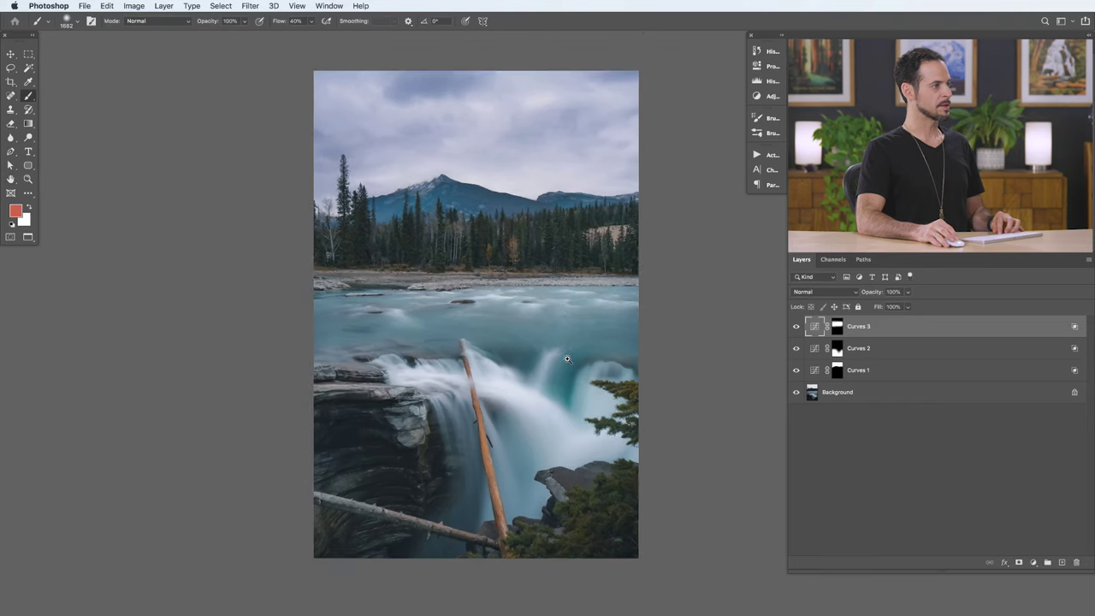
- Turn the Curves 2 and Curves 3 layers back on
scroll(566, 360, "down", 1)
scroll(533, 367, "right", 2)
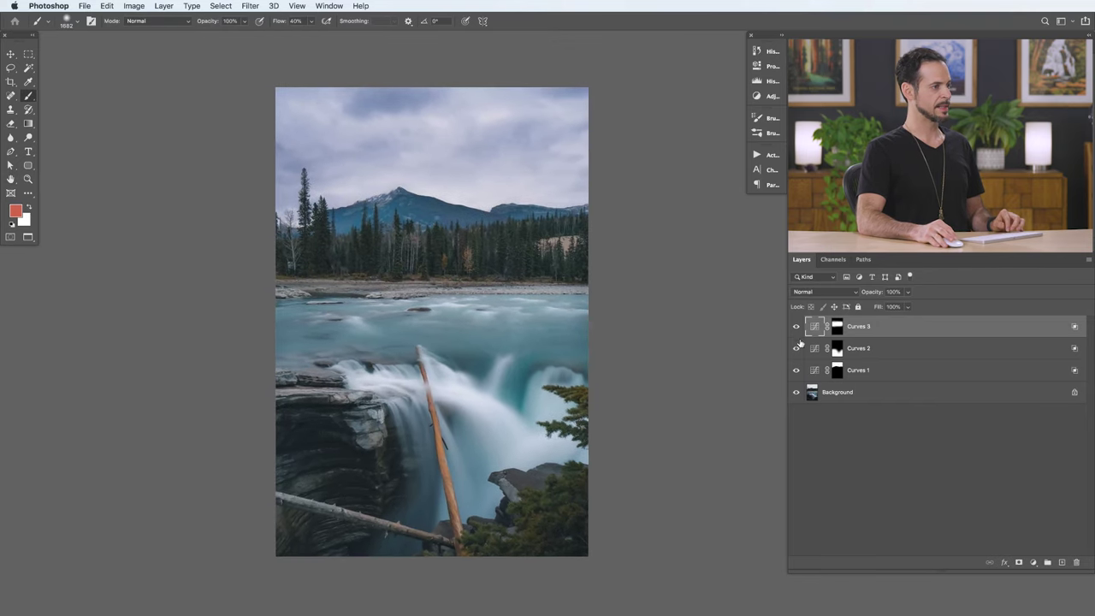
left_click(795, 348)
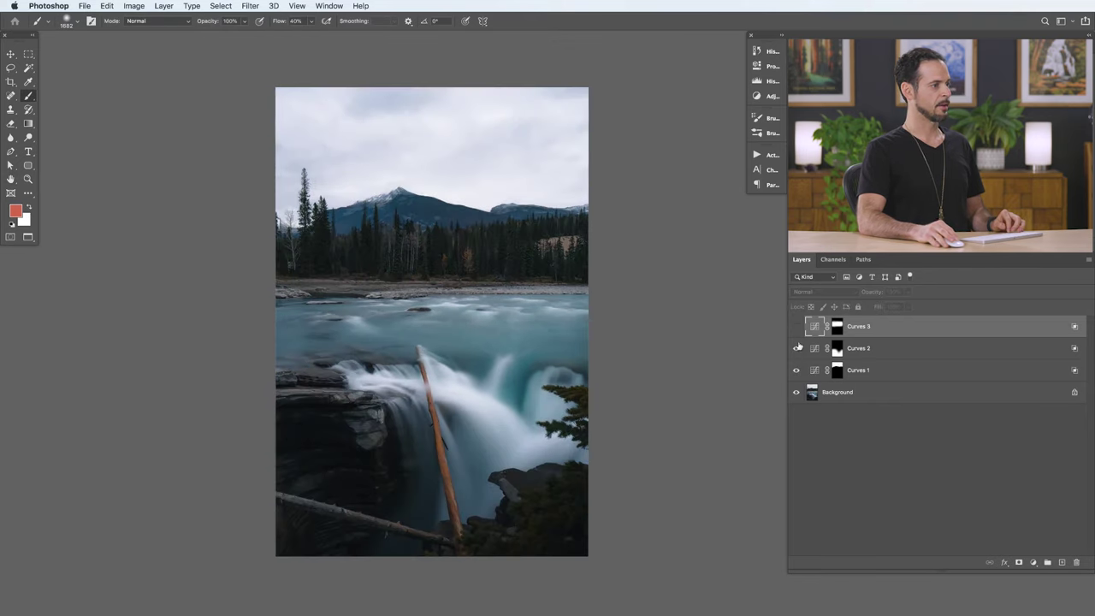
left_click(795, 325)
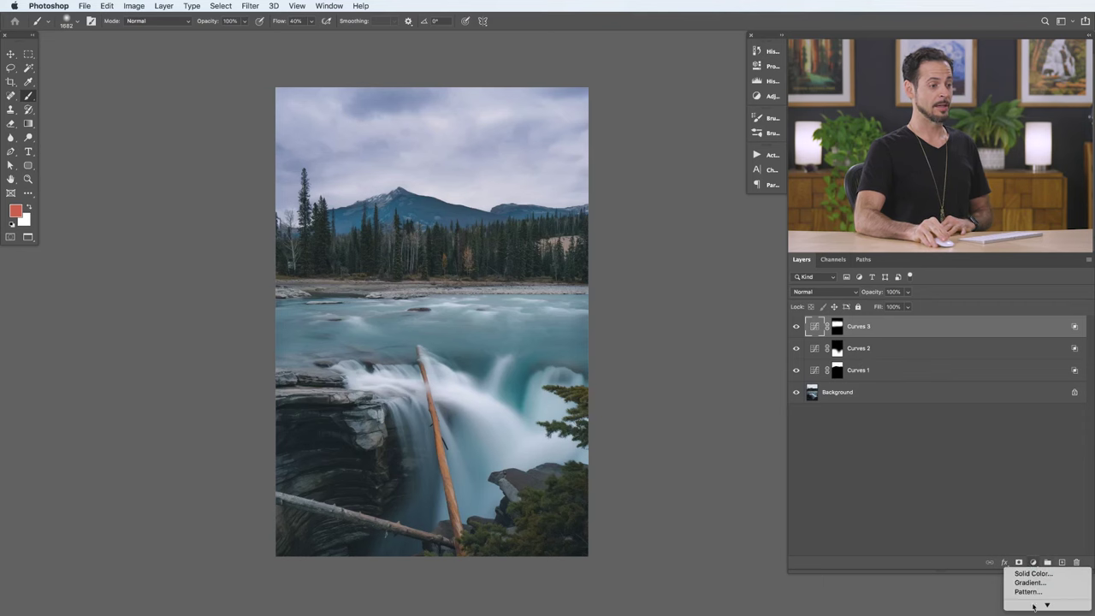
- Add a Curves 4 layer with a raised RGB curve and an inverted black mask
left_click(1031, 567)
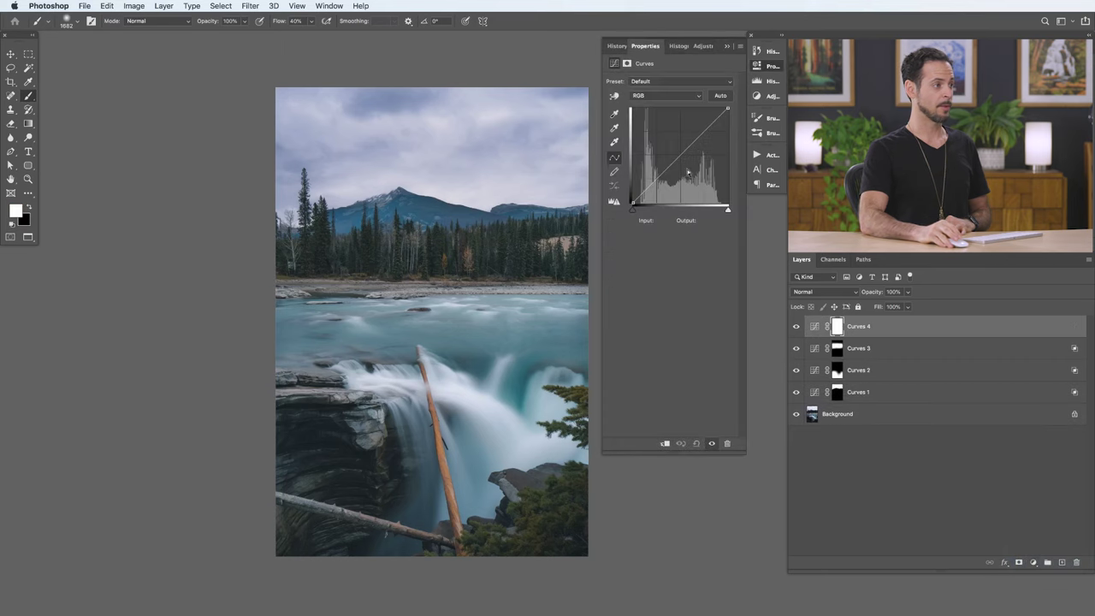
left_click_drag(674, 162, 675, 142)
left_click(769, 70)
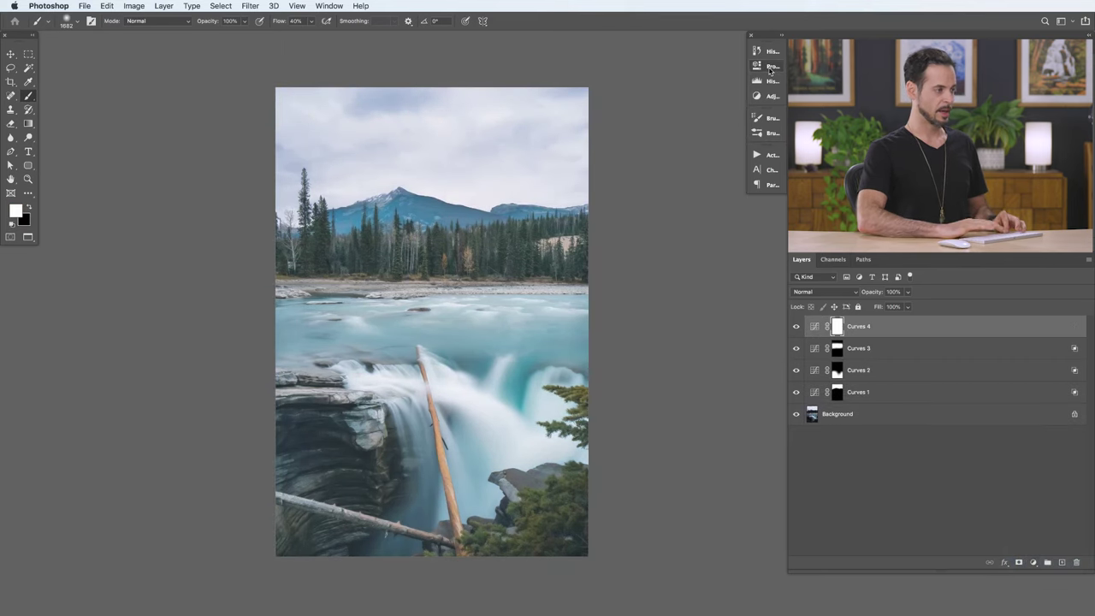
key("super+i")
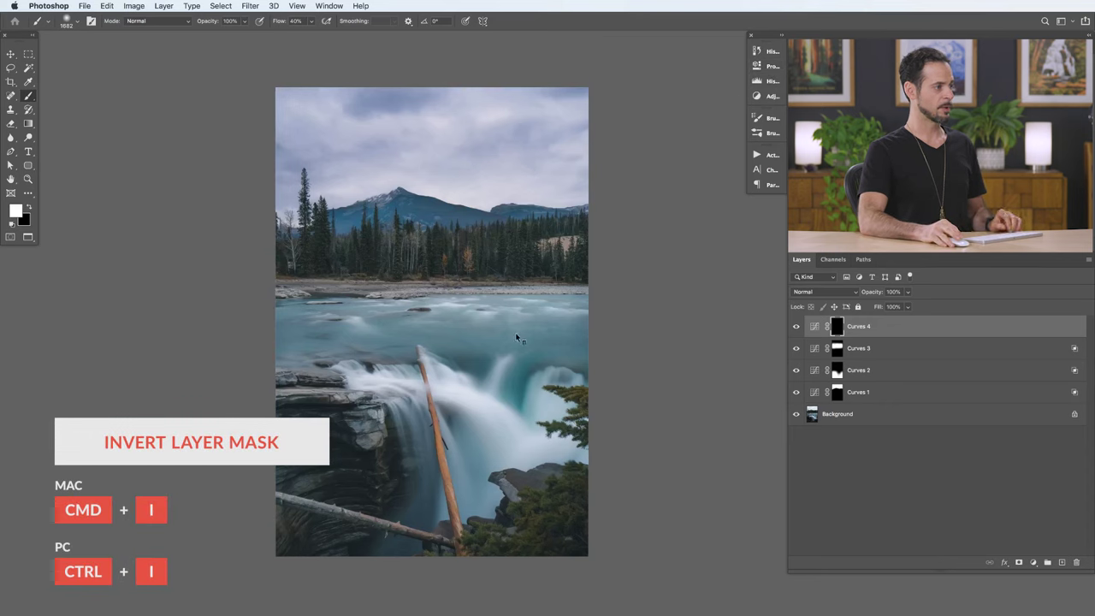
- Set up a large soft brush with flow at 5%
mouse_move(511, 334)
left_mouse_down()
mouse_move(556, 334)
mouse_move(444, 335)
left_mouse_up()
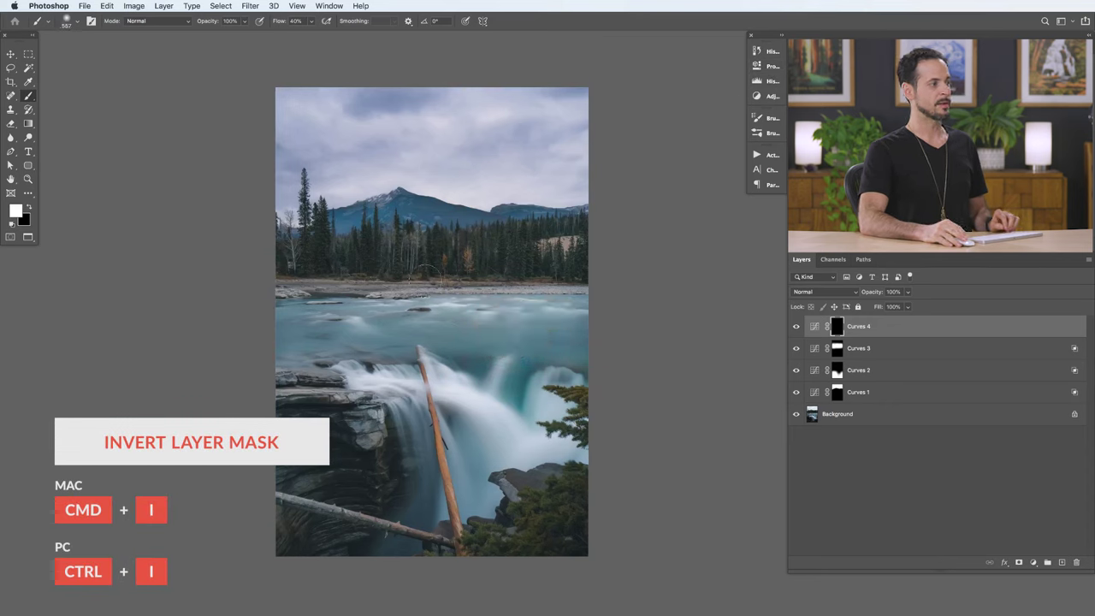
right_click(404, 279)
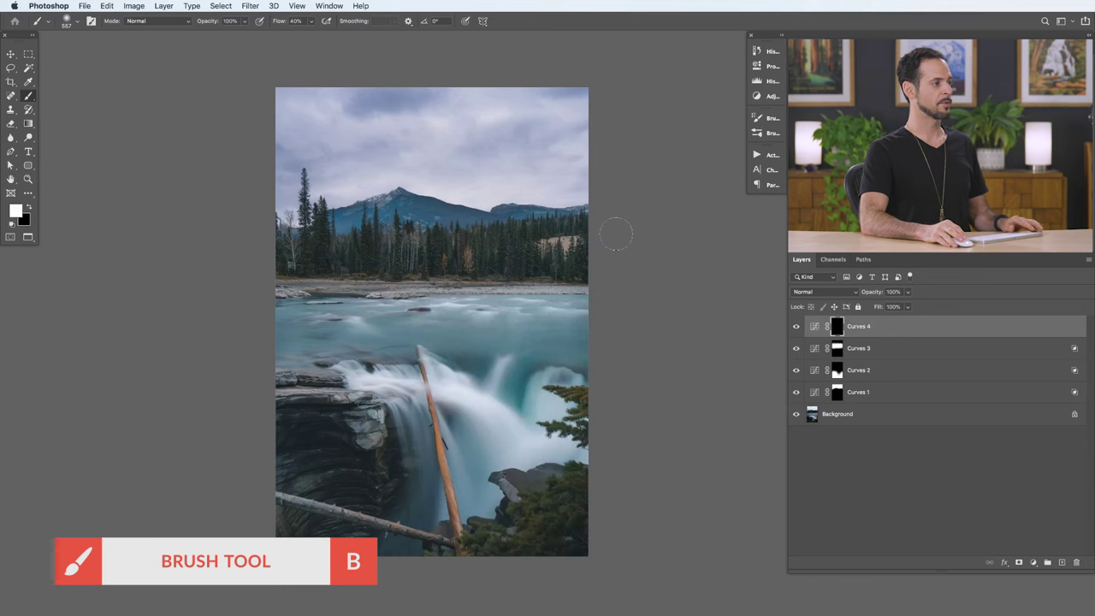
key("Return")
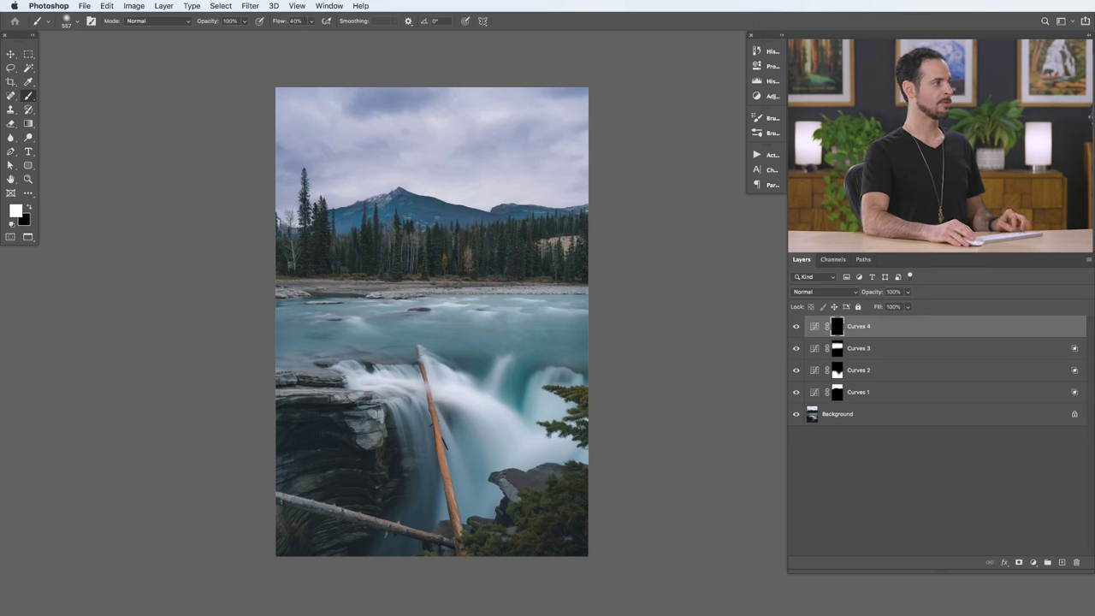
type("5")
key("Return")
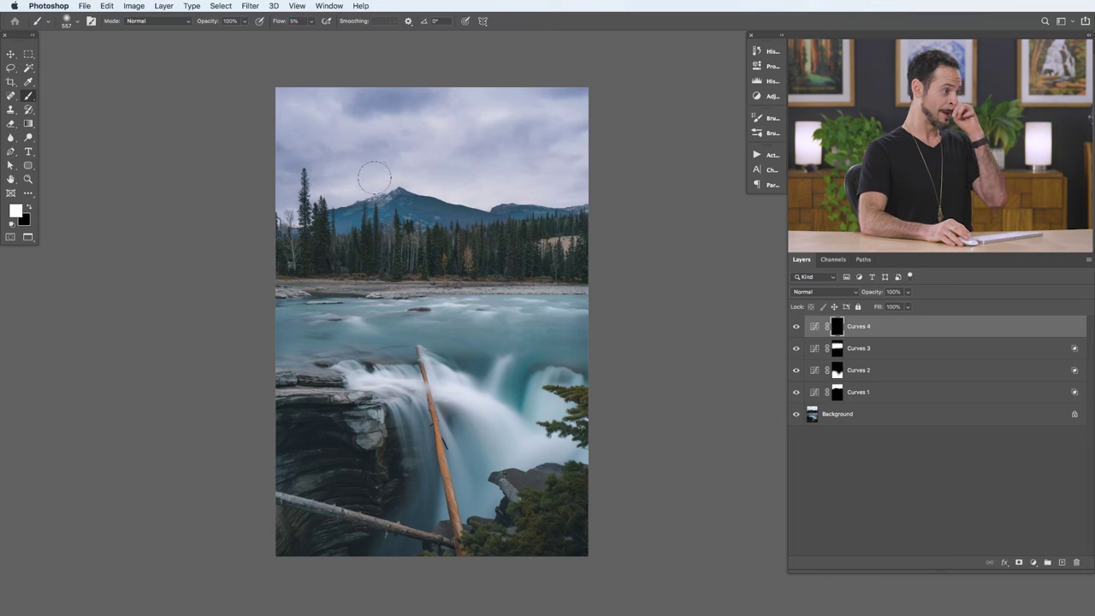
- Paint white at 5% flow on Curves 4's mask over the waterfall, toggling the layer to check the effect
key("bracketleft")
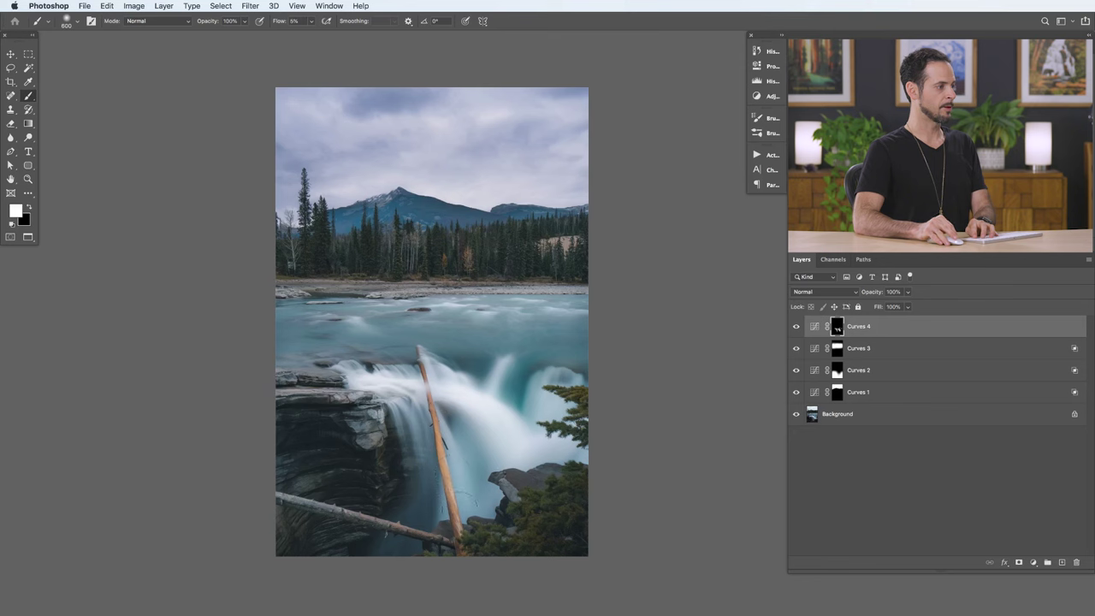
left_click(796, 326)
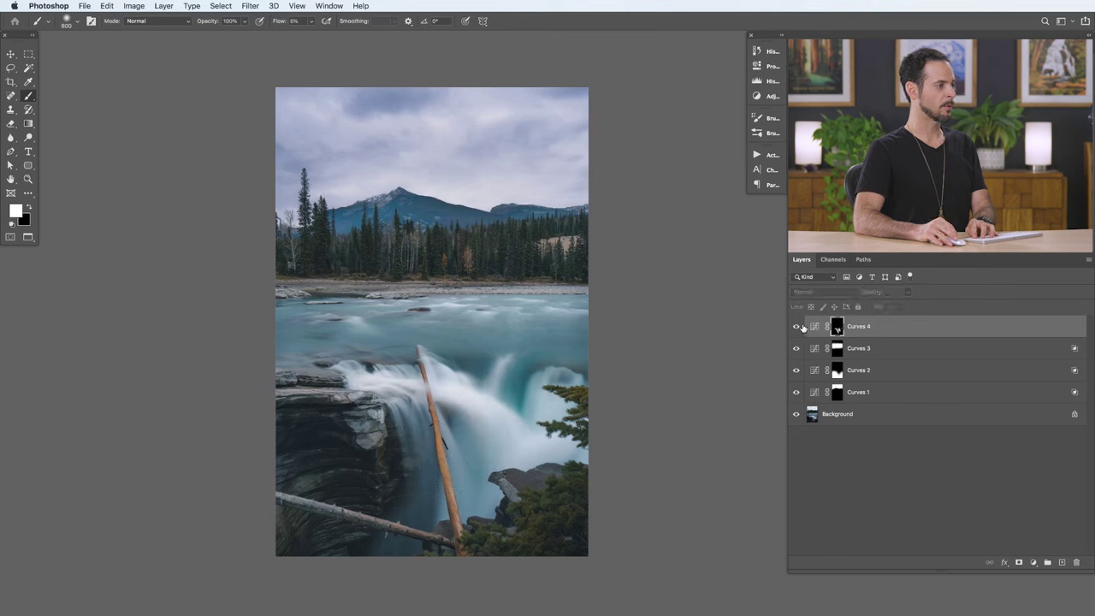
left_click(796, 326)
left_click(797, 325)
left_click(796, 326)
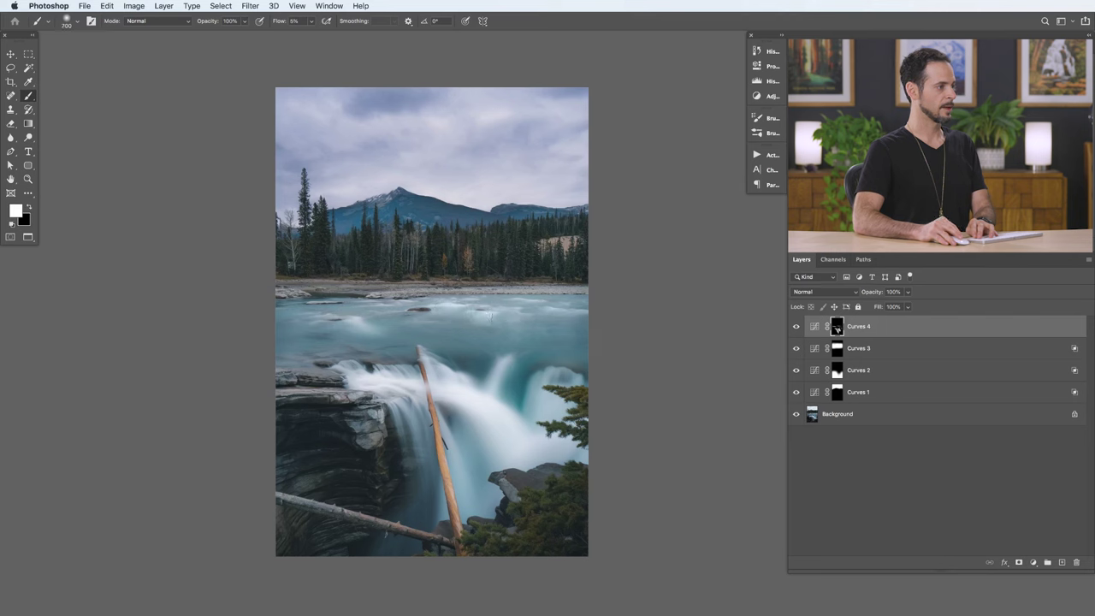
- Paint black to remove the brightening from the rocks, resizing the brush between 300 and 700
key("bracketleft")
key("bracketleft")
key("bracketleft")
key("bracketleft")
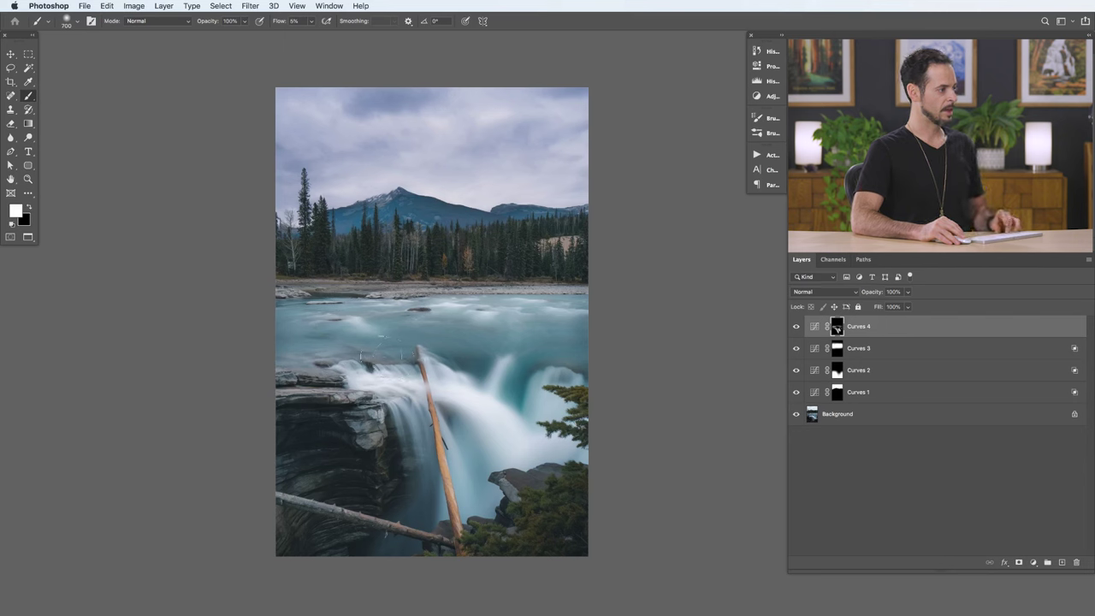
key("x")
key("x")
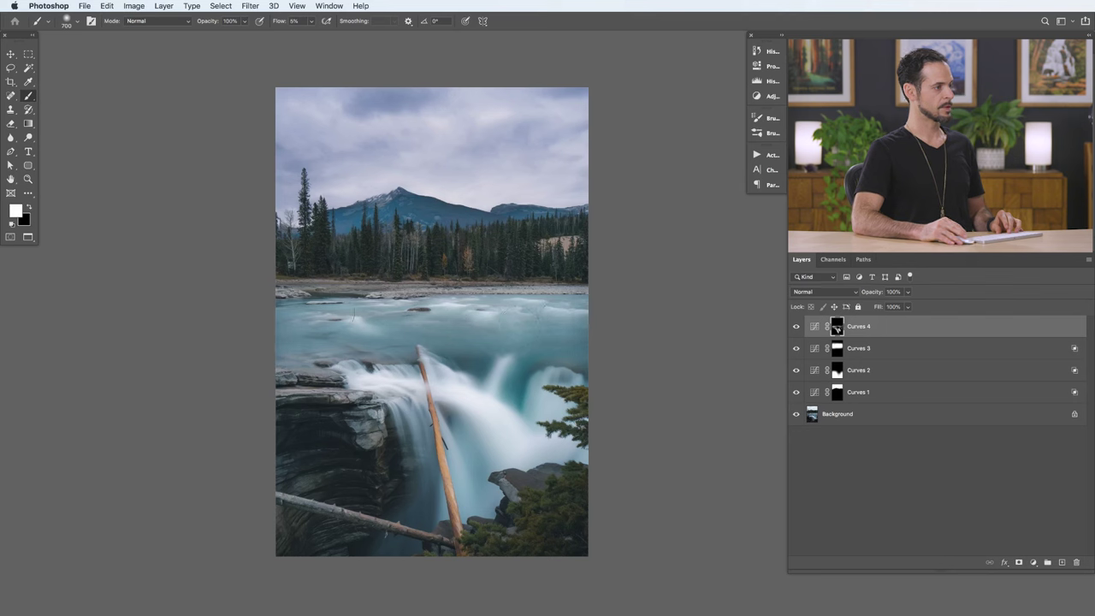
key("bracketleft")
key("bracketleft")
key("bracketleft")
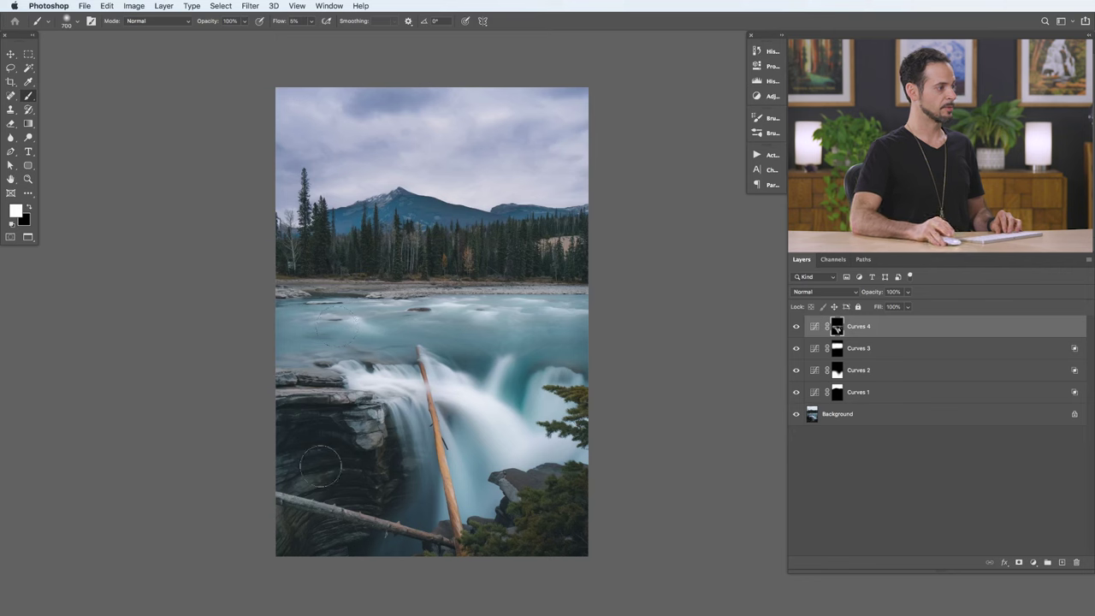
key("bracketleft")
key("bracketleft")
key("bracketleft")
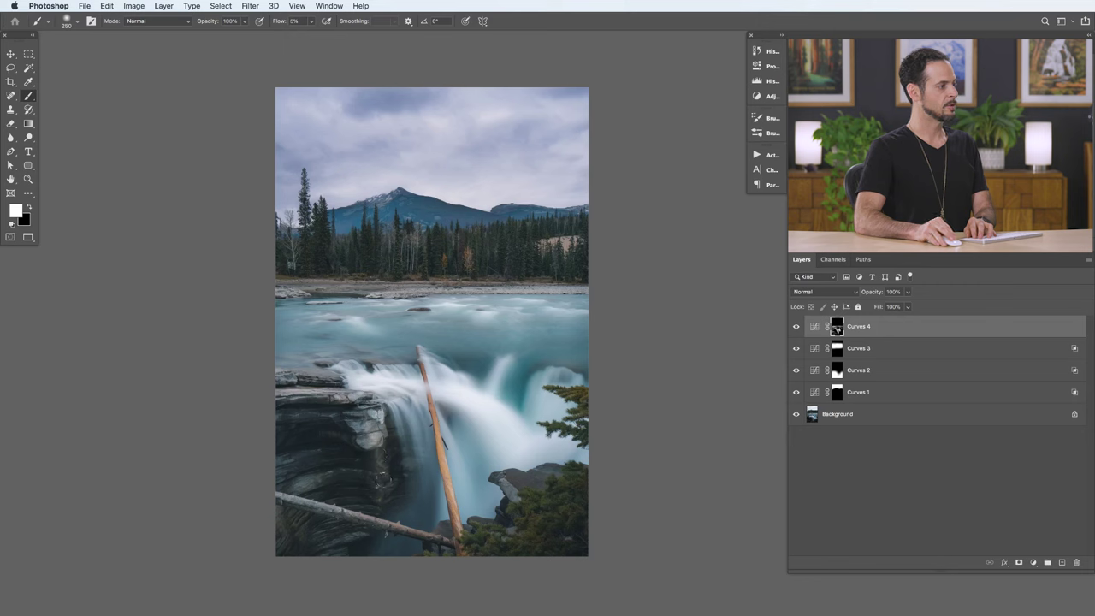
key("bracketright")
key("bracketright")
key("bracketright")
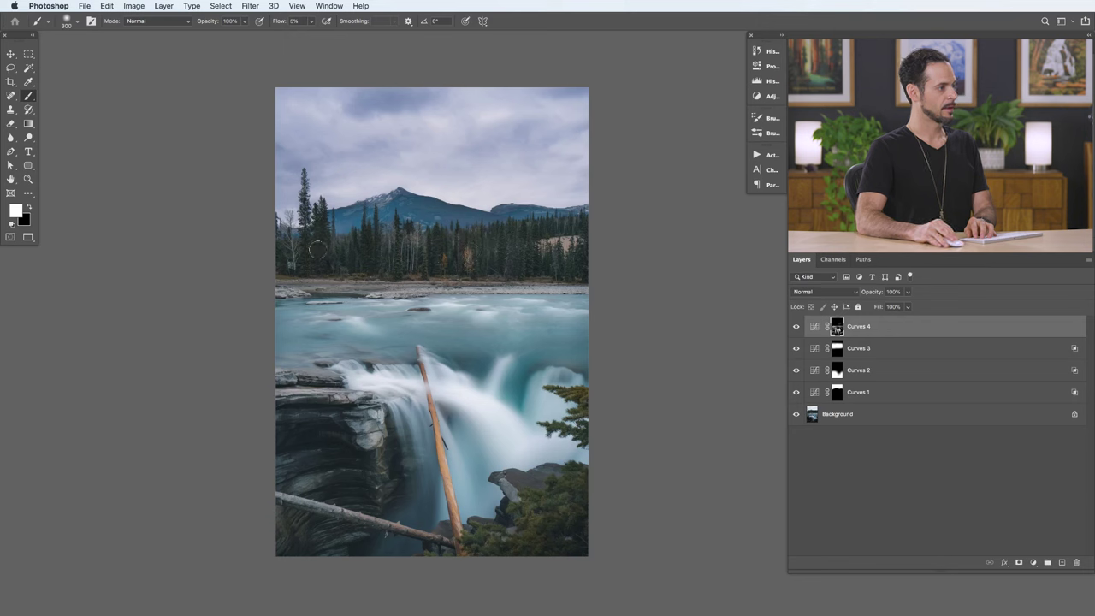
key("bracketright")
key("bracketright")
key("bracketright")
key("bracketright")
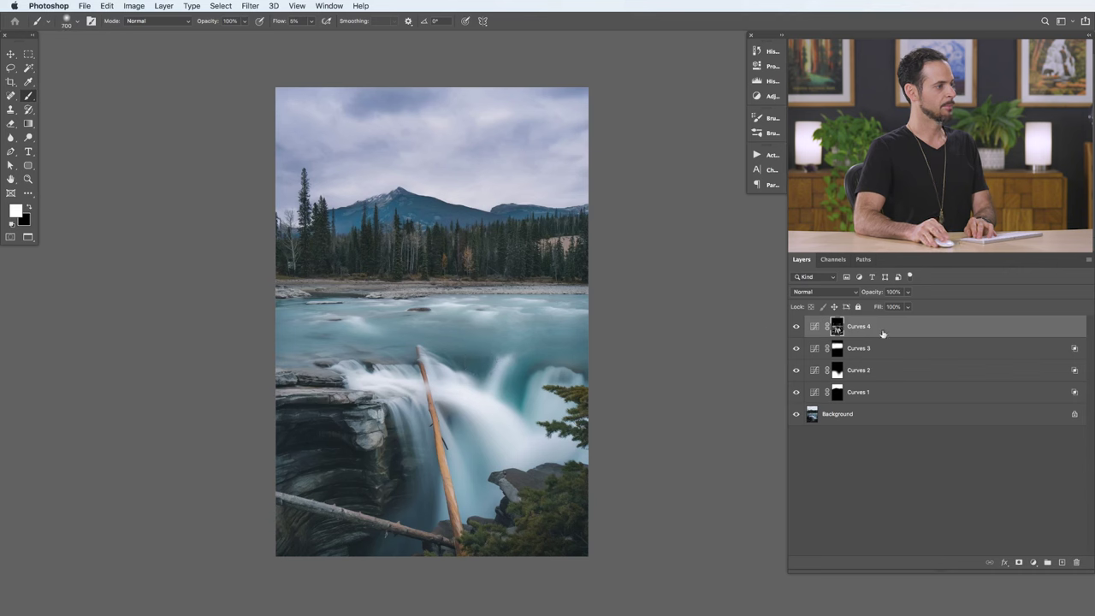
- Flick Curves 4's visibility repeatedly for a before/after view, leave it on, and bring up the adjustment layer list
left_click(796, 326)
left_click(796, 327)
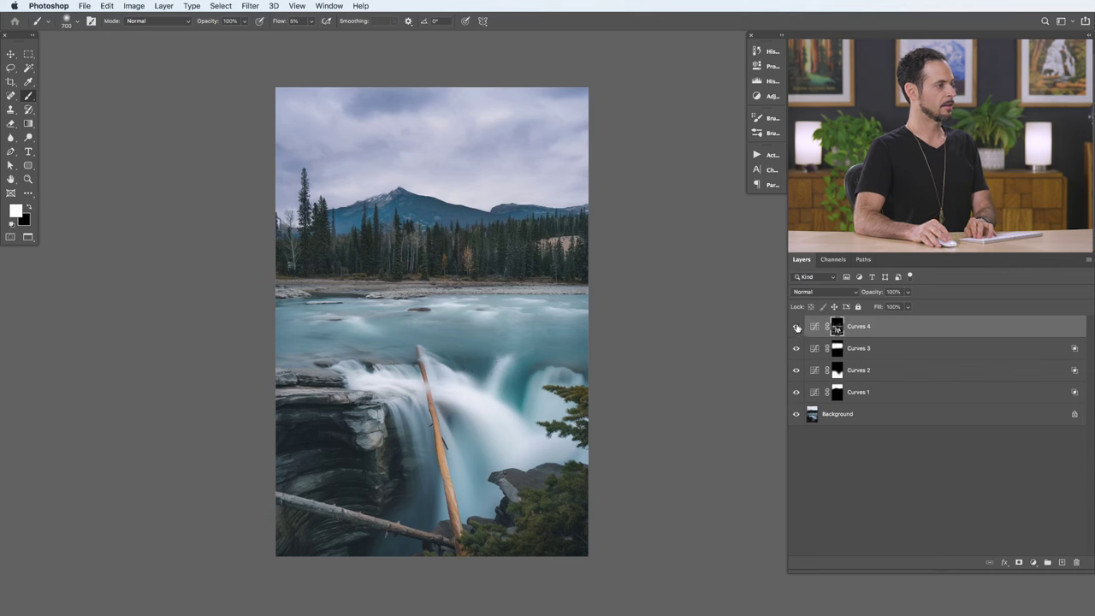
left_click(796, 327)
left_click(797, 327)
left_click(796, 326)
left_click(797, 327)
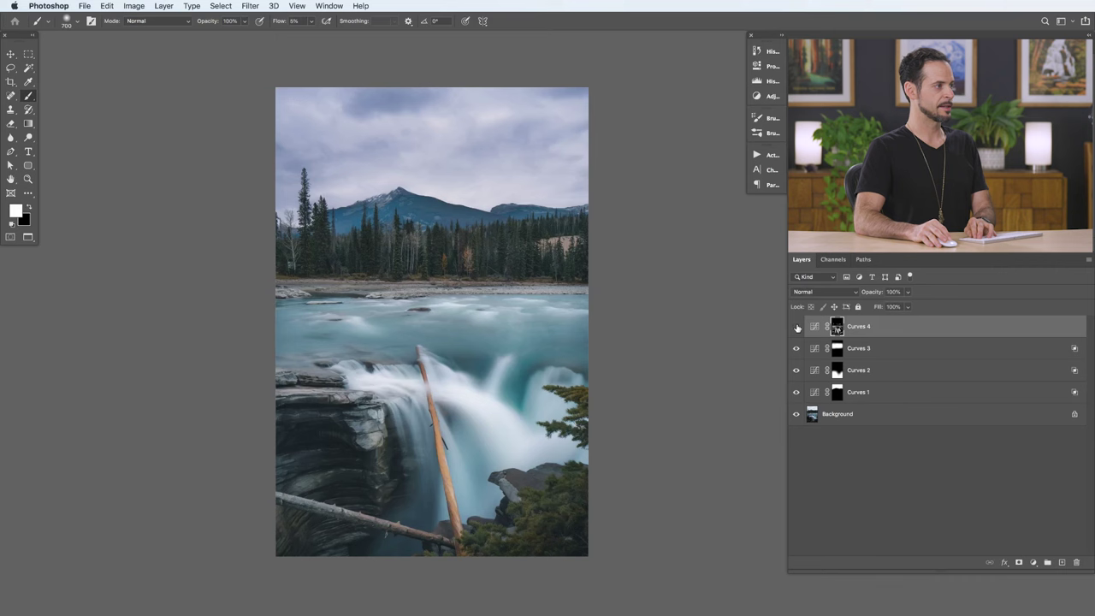
left_click(796, 327)
left_click(796, 327)
left_click(796, 327)
left_click(797, 326)
left_click(796, 327)
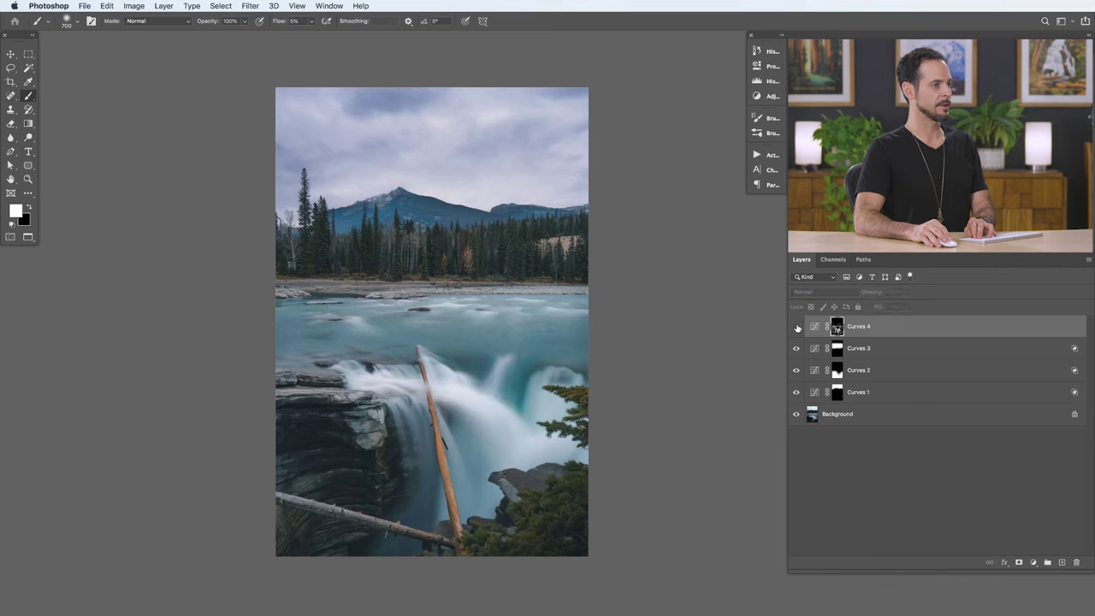
left_click(796, 326)
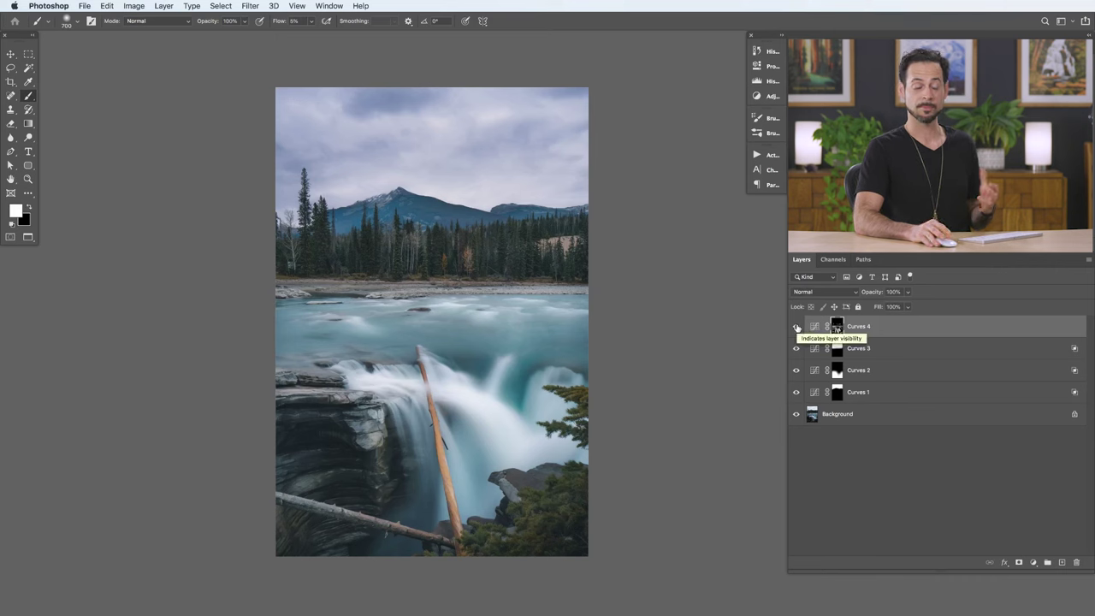
left_click(1034, 562)
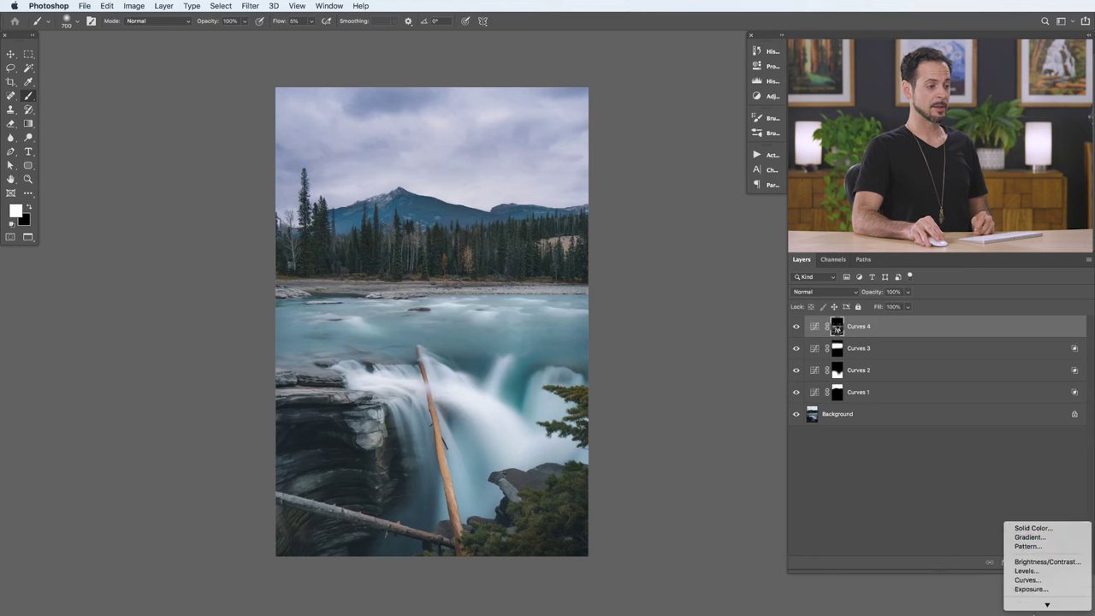
- Add a Curves 5 layer with its midpoint pulled down to darken, and invert its mask to black
left_click(1026, 553)
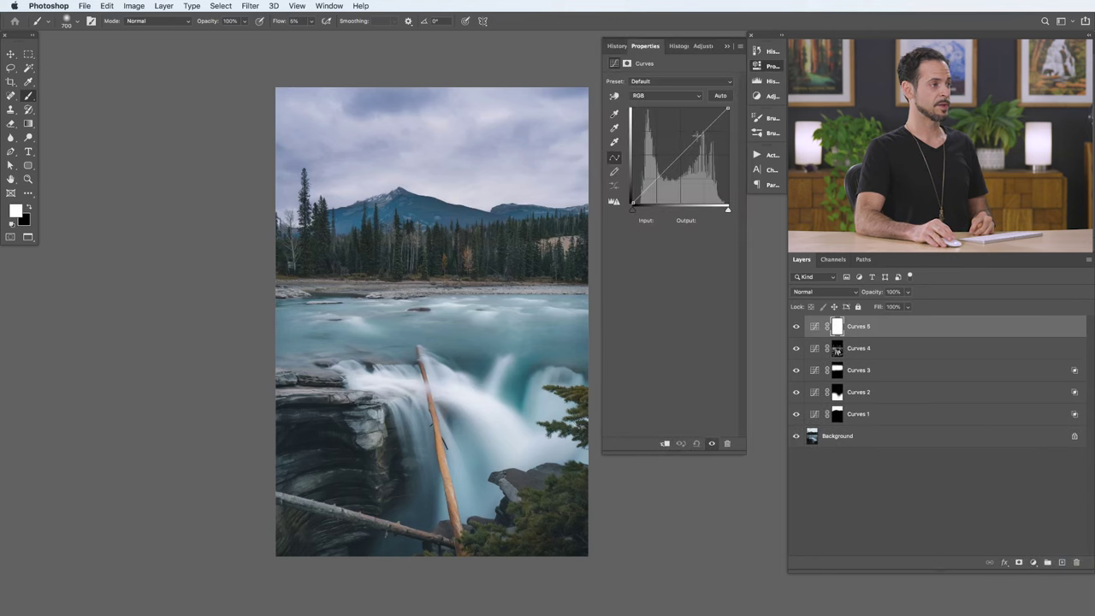
left_click_drag(689, 148, 688, 152)
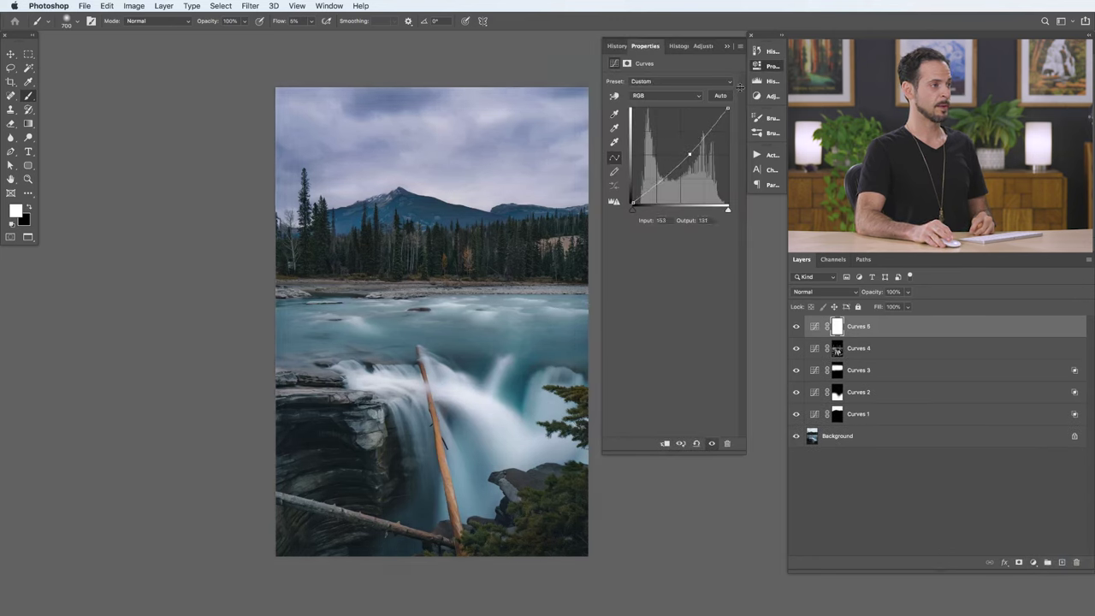
left_click(769, 66)
key("super+i")
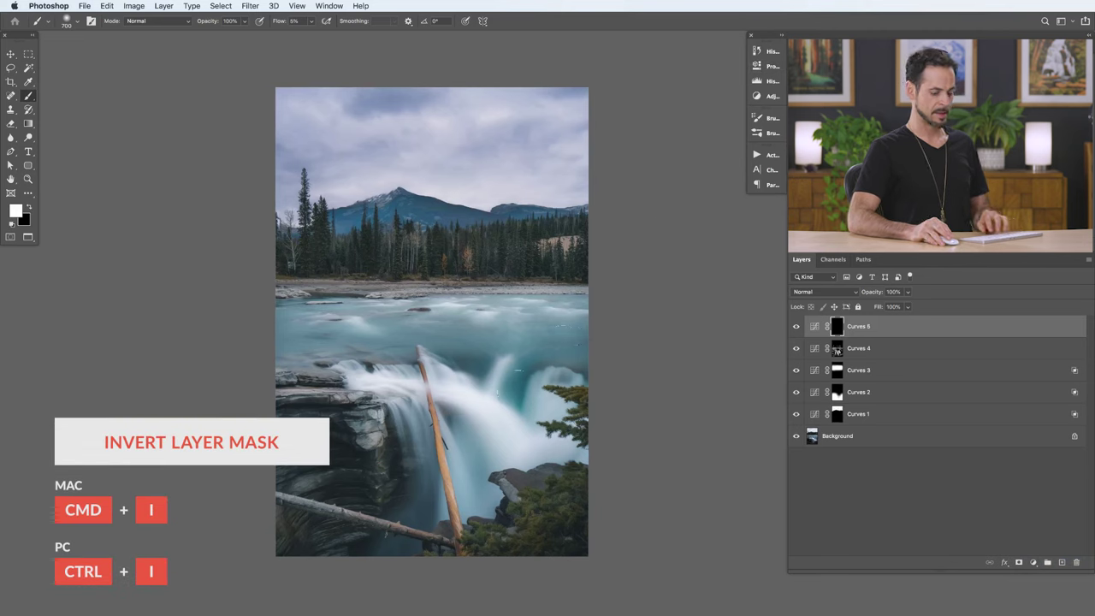
key("bracketleft")
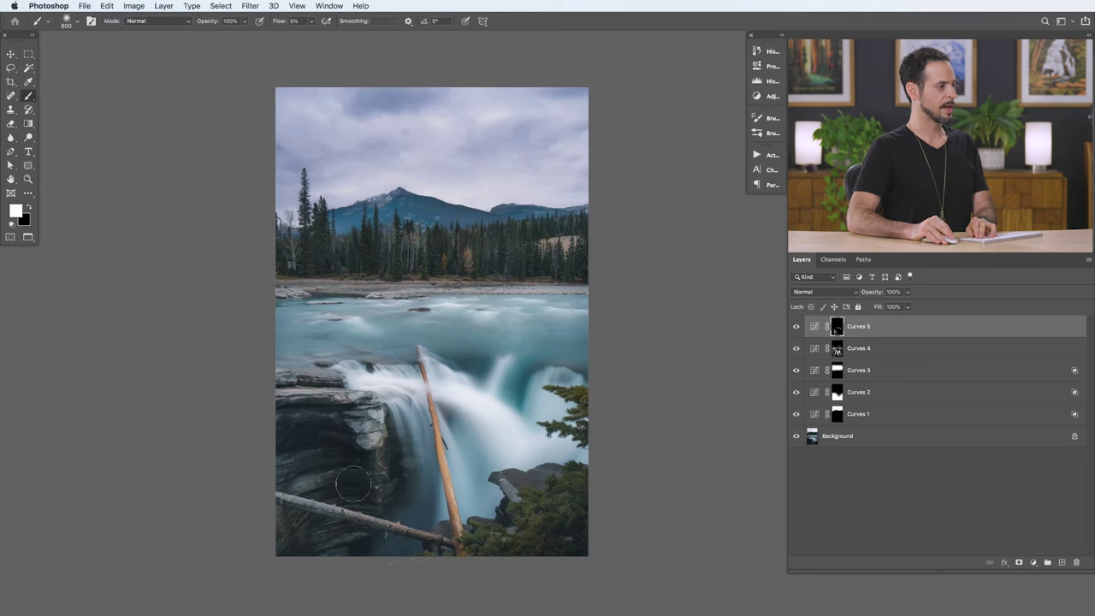
- Paint white on Curves 5's mask to darken the left rocks, lower trees and river edges
key("bracketright")
key("bracketright")
key("bracketright")
key("bracketright")
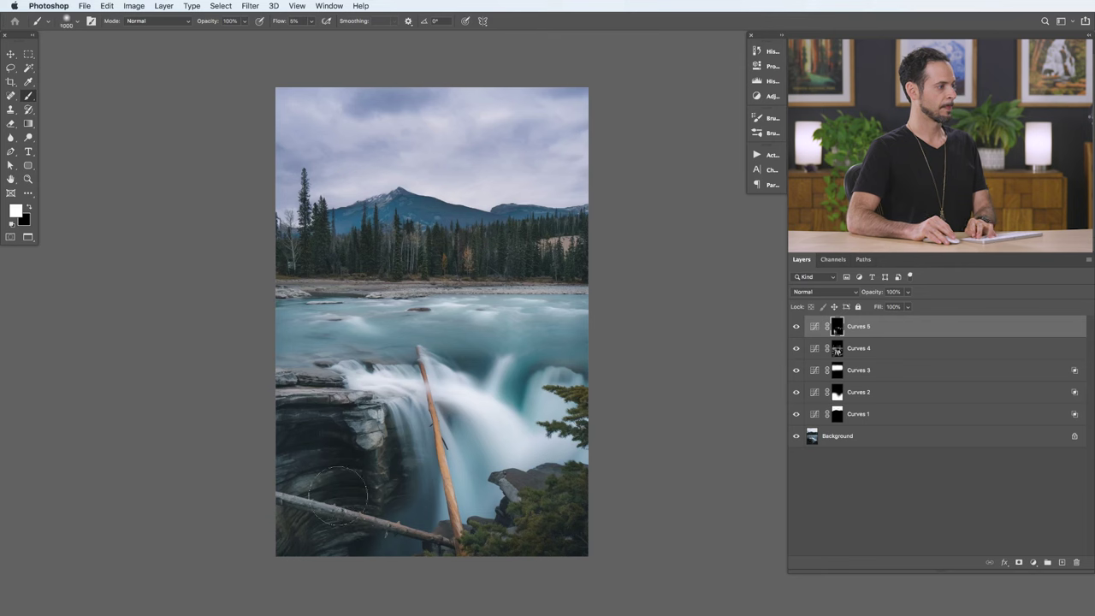
key("bracketleft")
key("bracketleft")
key("bracketleft")
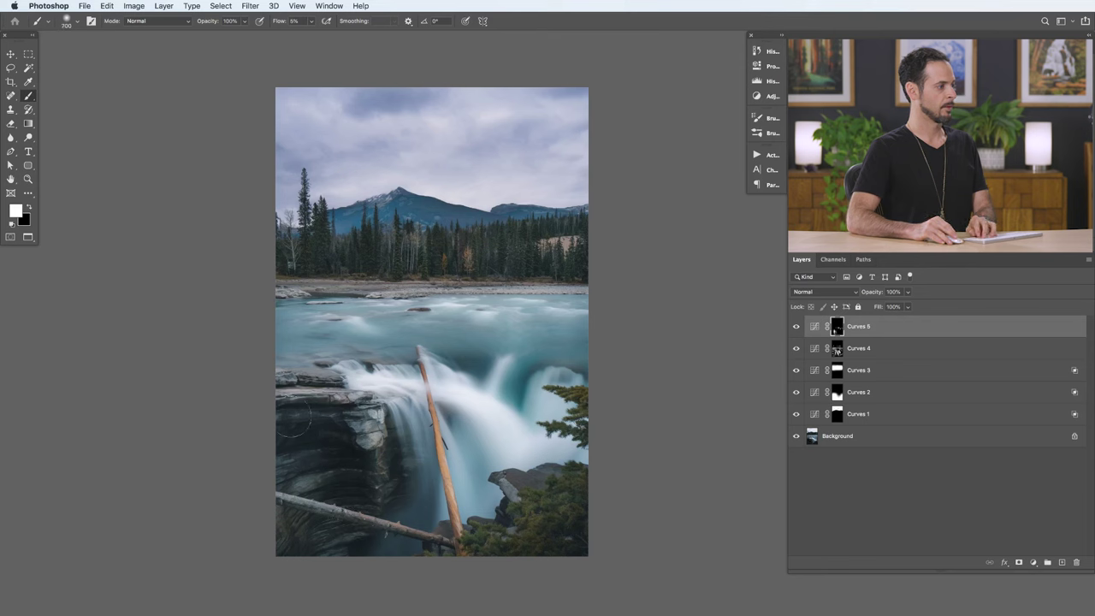
key("bracketleft")
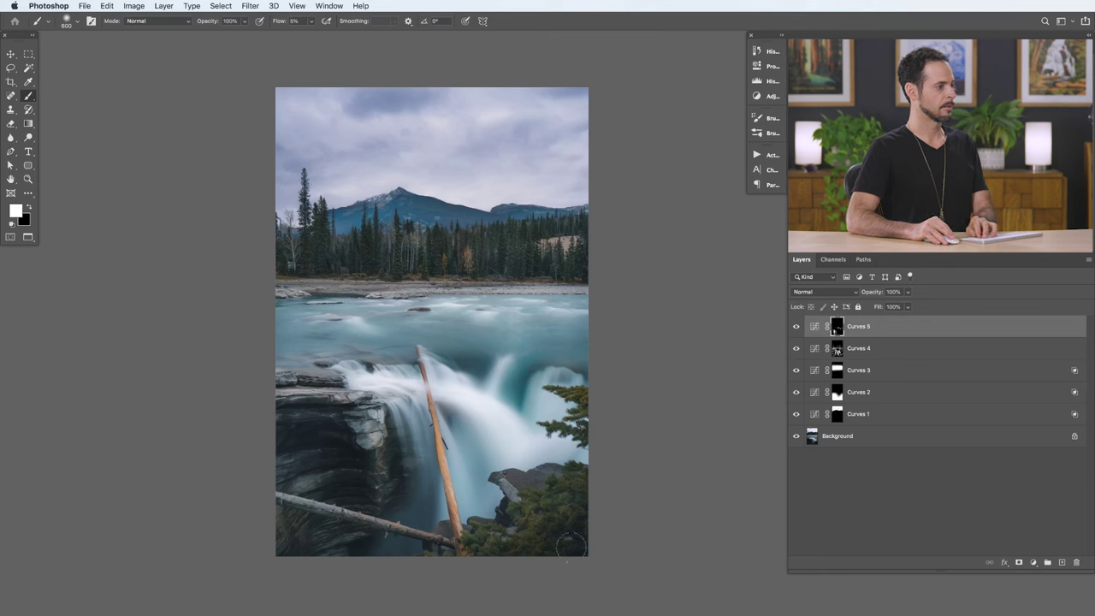
key("bracketleft")
key("bracketleft")
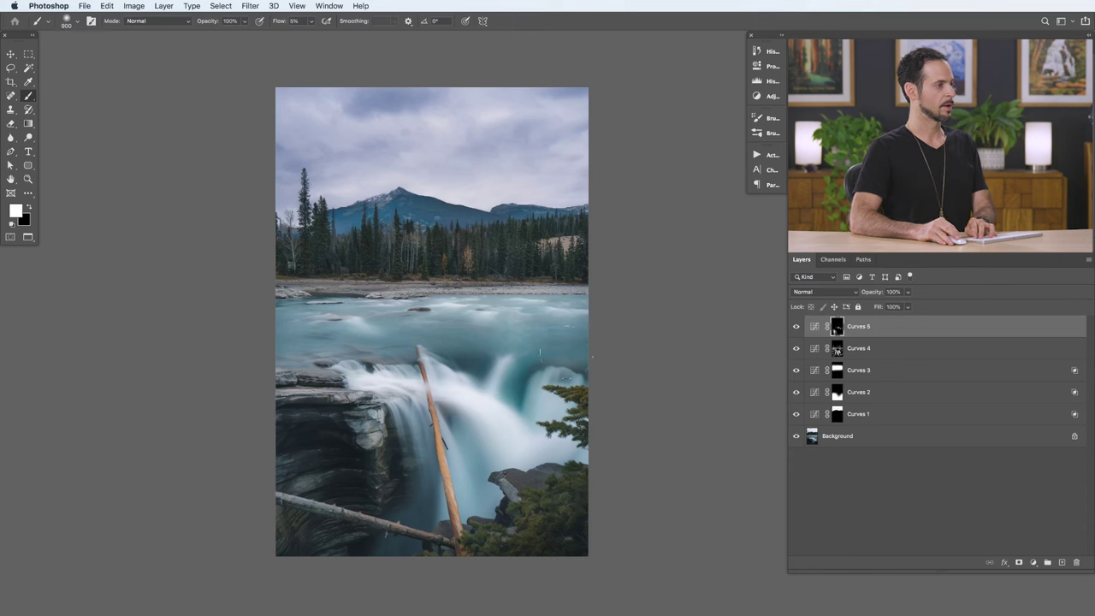
key("bracketleft")
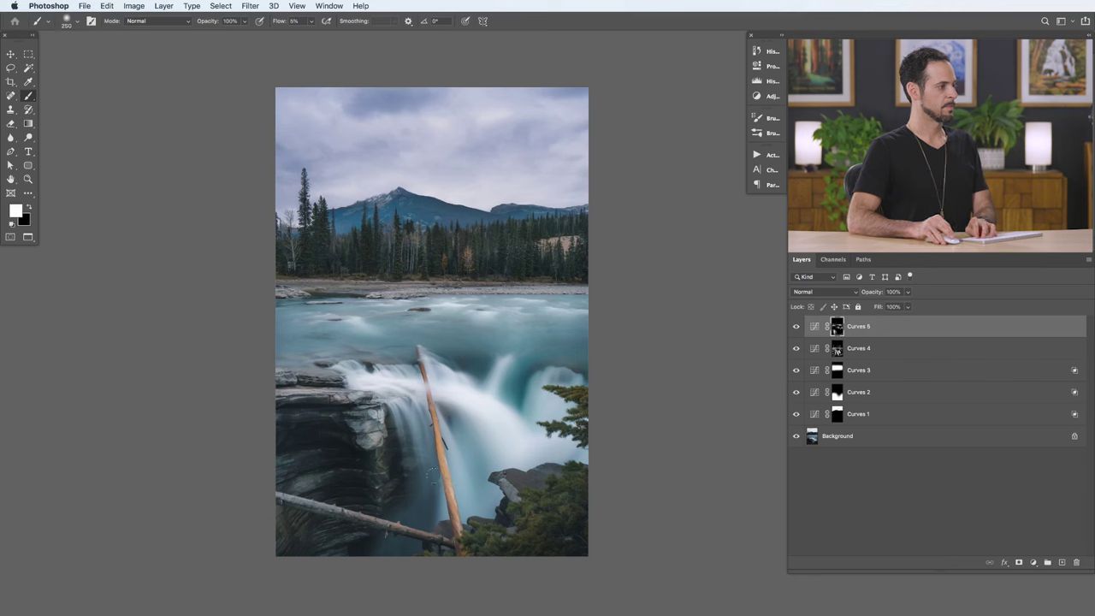
key("bracketright")
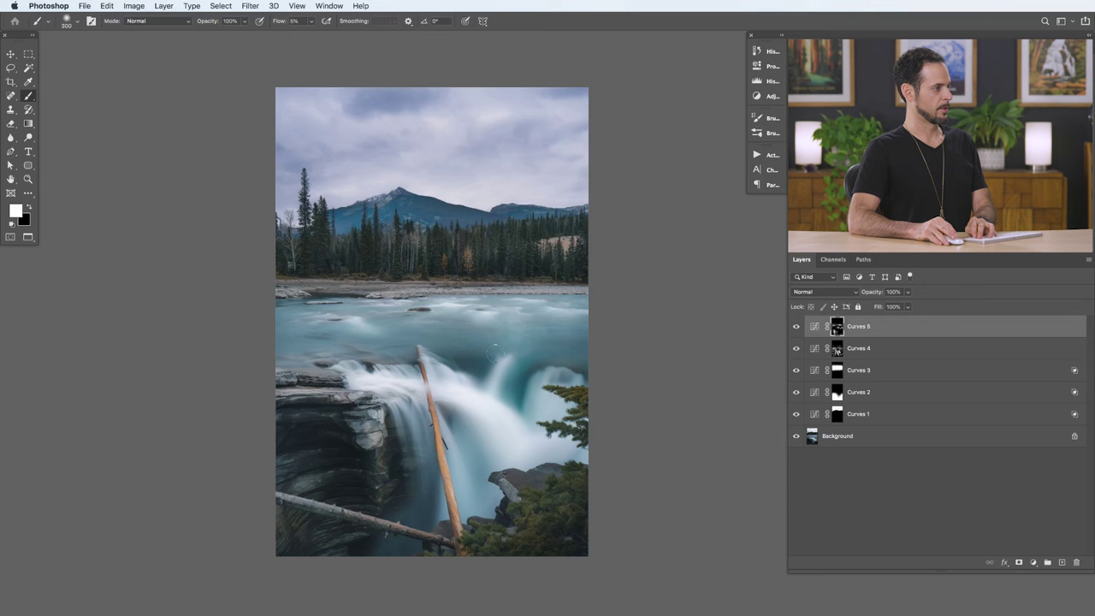
key("x")
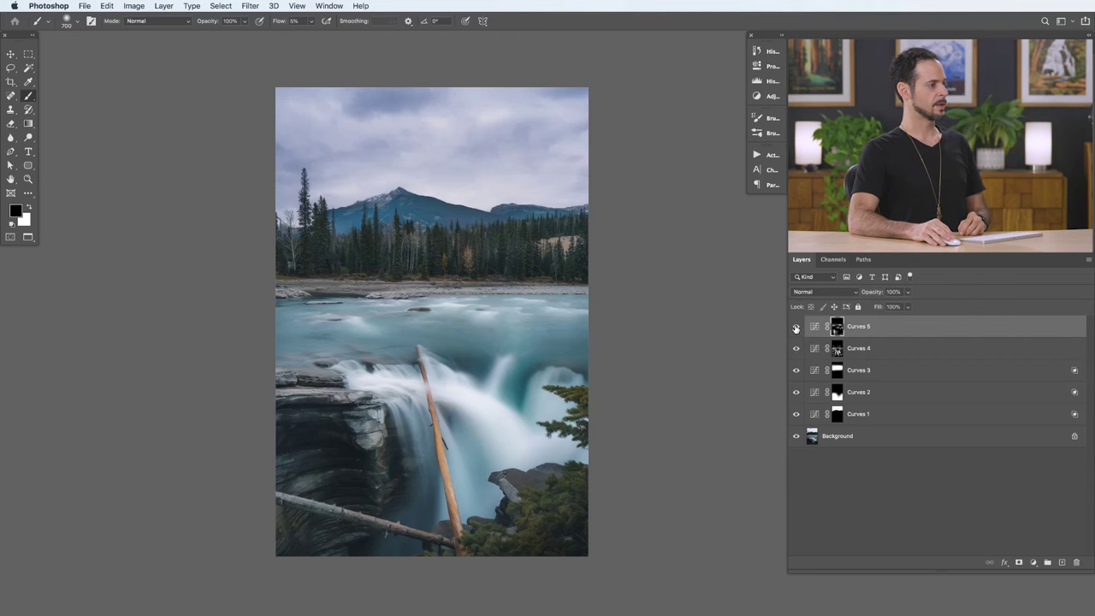
- Toggle Curves 4 and Curves 5 on and off to compare, then select Curves 1 through Curves 5
left_click(796, 328)
left_click(796, 329)
left_click_drag(796, 329, 795, 349)
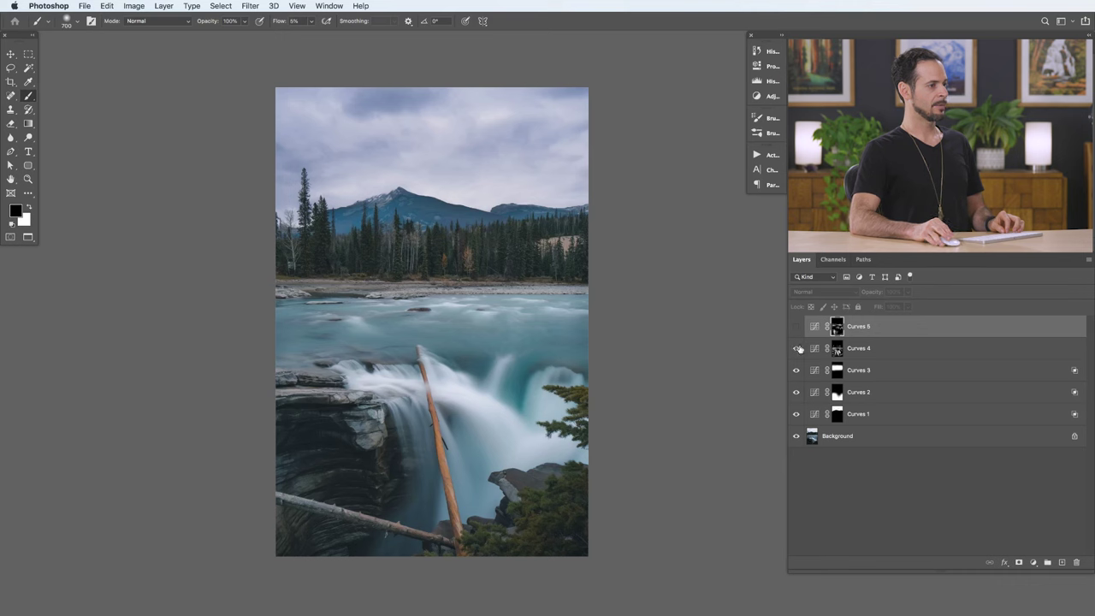
left_click(797, 334)
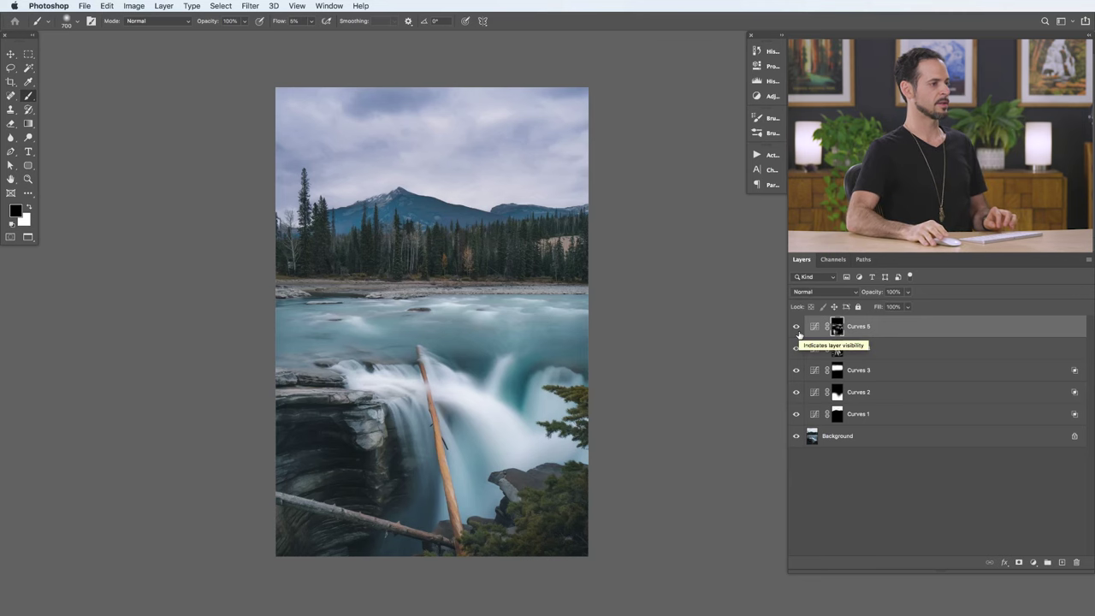
left_click(797, 334)
left_click(796, 348)
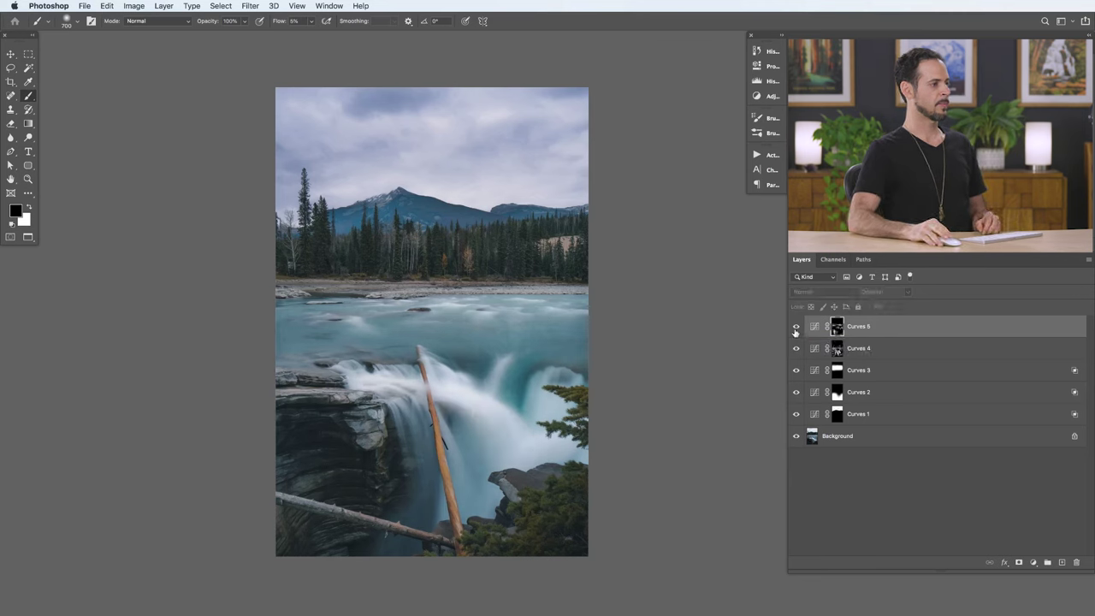
left_click(795, 328)
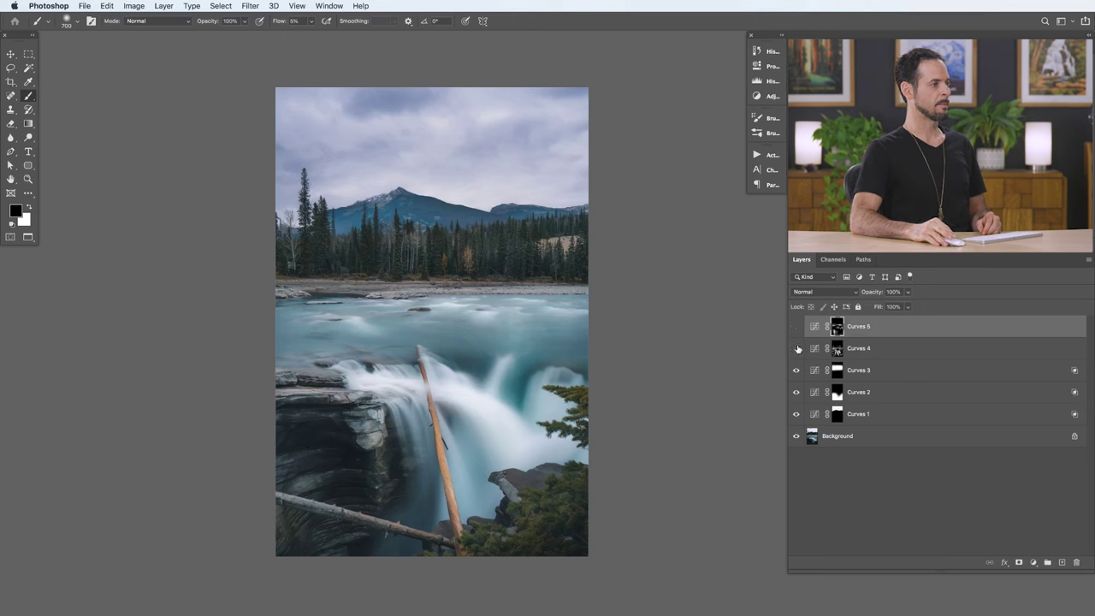
left_click(796, 328)
left_click(796, 328)
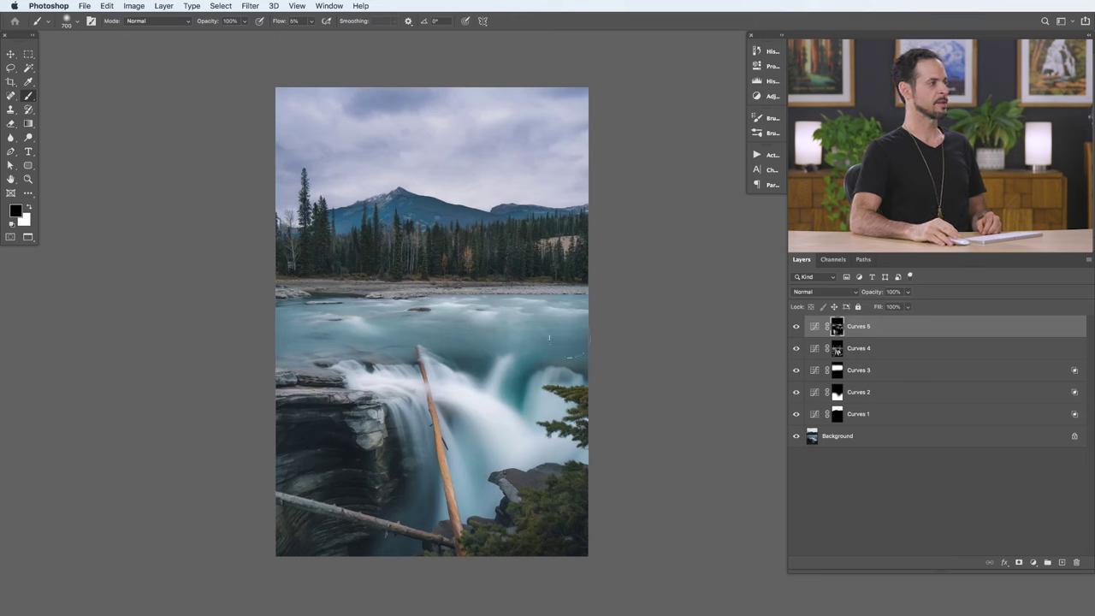
left_click(917, 414, "shift")
- Group the five Curves layers into Group 1 with Cmd+G and toggle it to compare with the original
key("super+g")
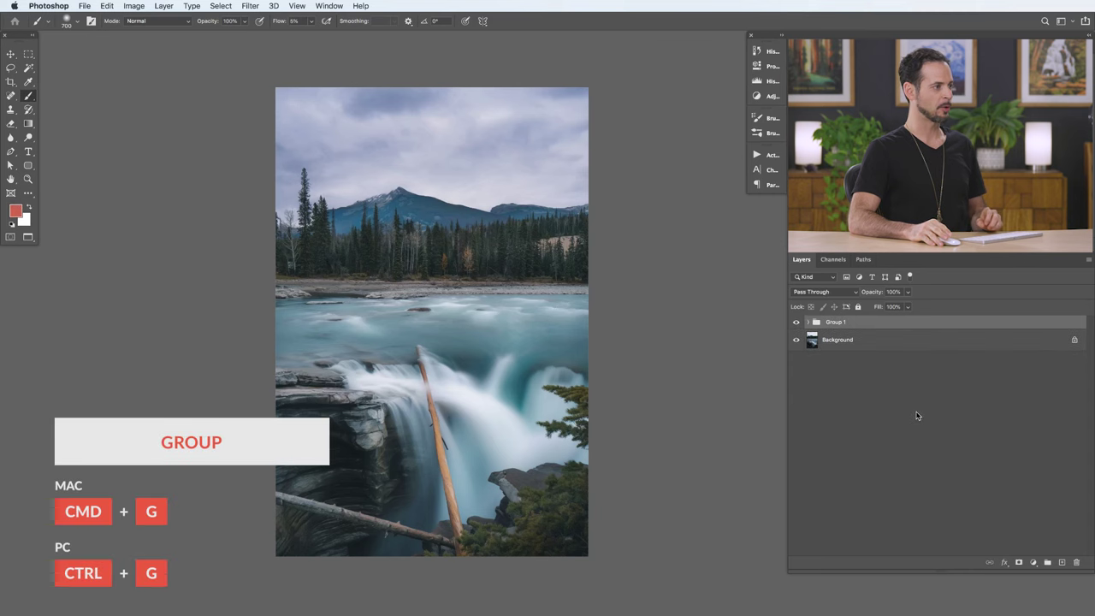
left_click(795, 323)
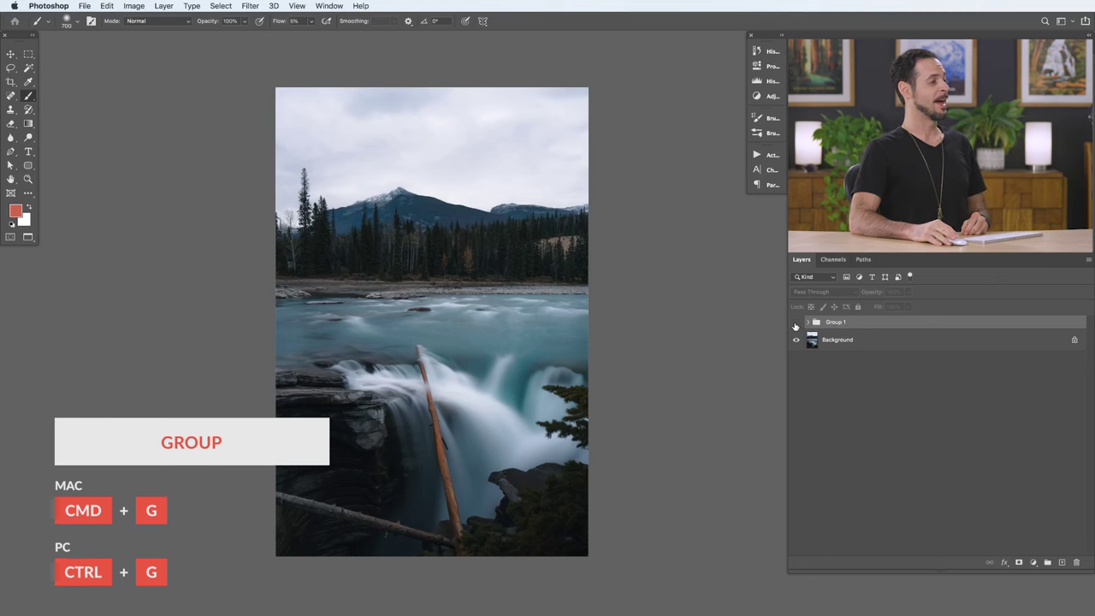
left_click(795, 323)
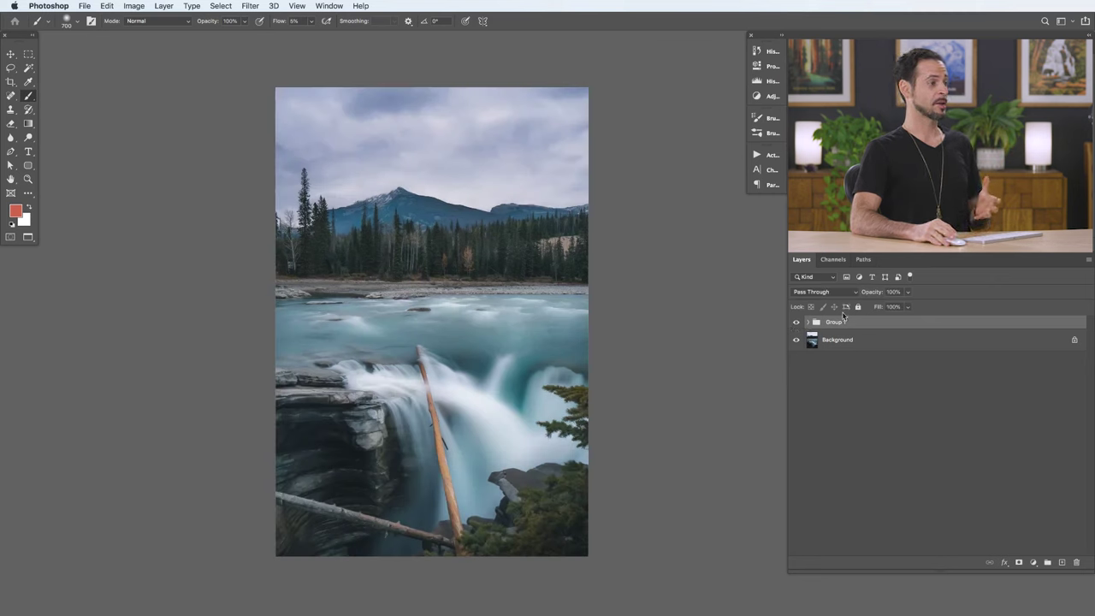
- Set Group 1's opacity to 81% and toggle its visibility to compare
left_click_drag(881, 296, 872, 296)
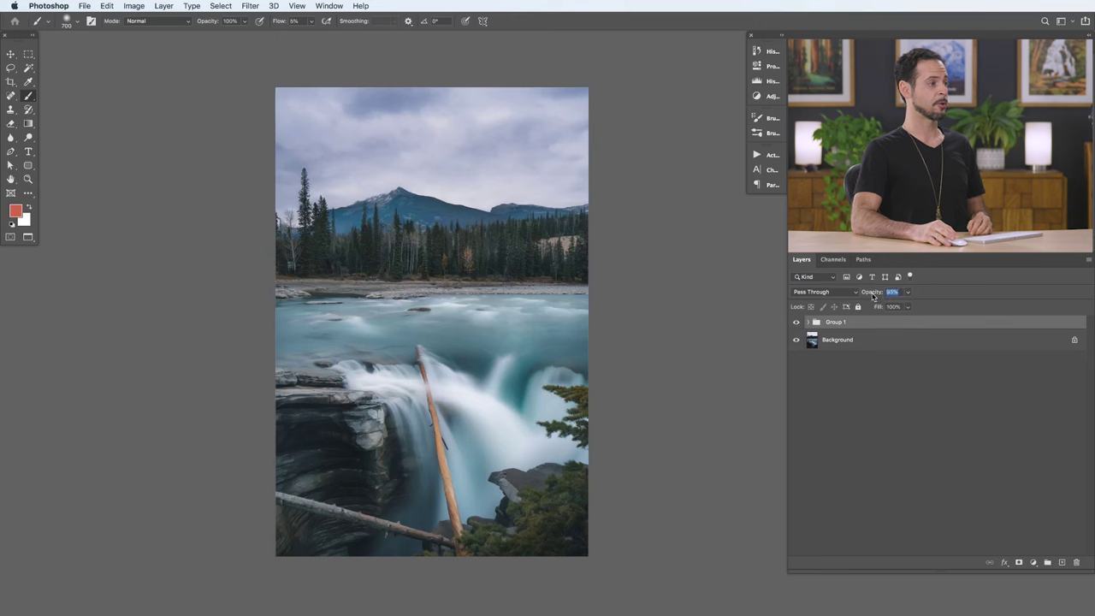
key("Return")
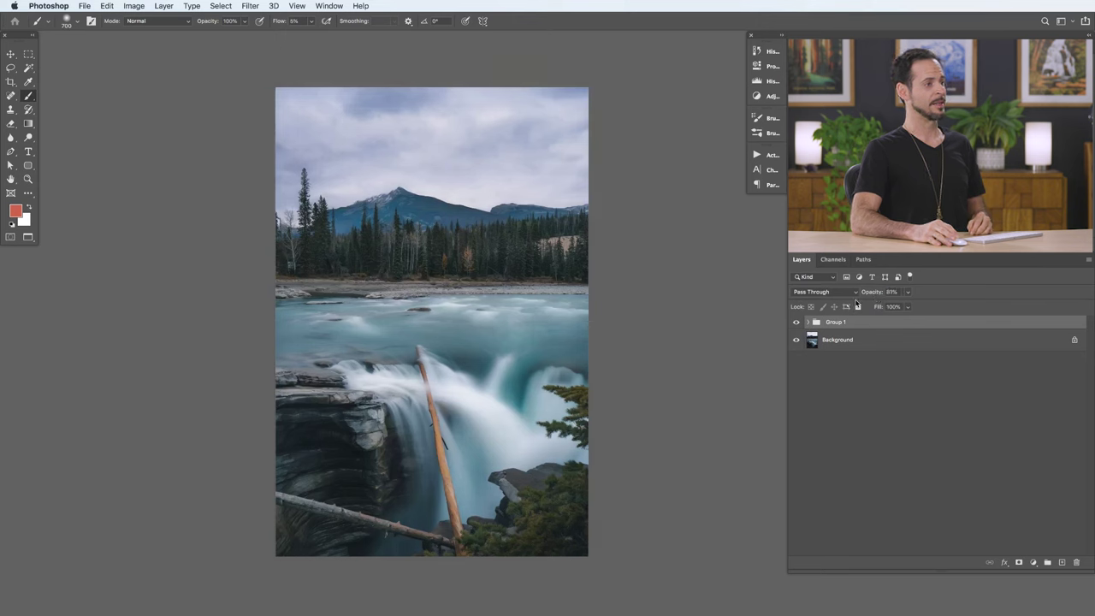
left_click(796, 323)
left_click(796, 322)
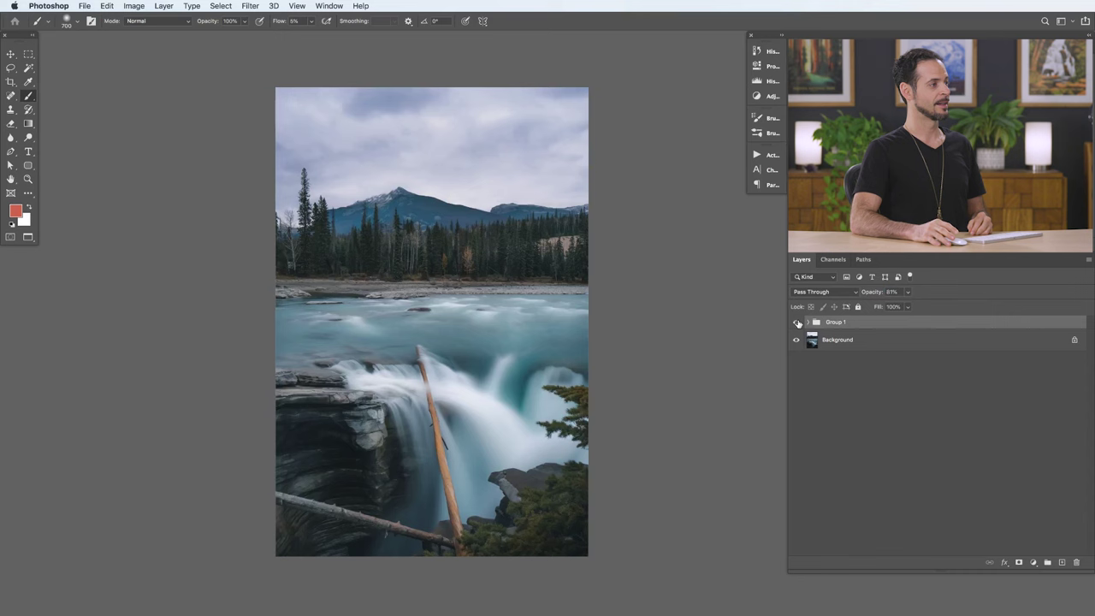